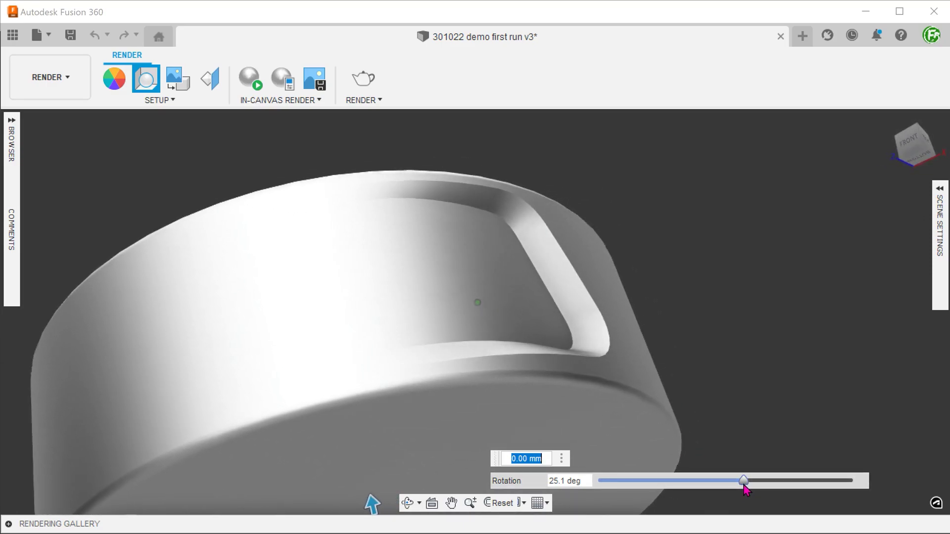
- Set the rotation of the render scene's environment to 19.9 deg
{"action": "left_click_drag", "start_coordinate": [744, 485], "coordinate": [707, 484]}
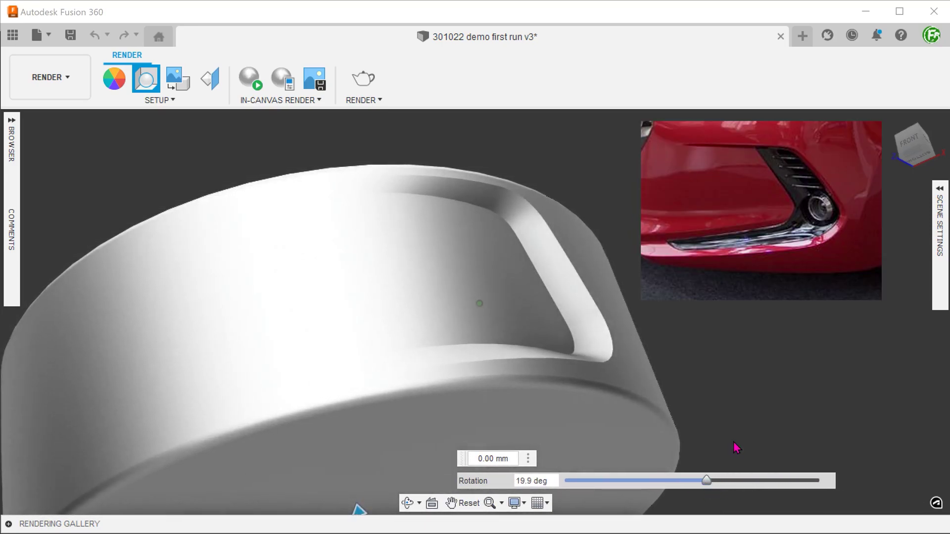
{"action": "middle_click_drag", "start_coordinate": [734, 440], "coordinate": [754, 431], "text": "shift"}
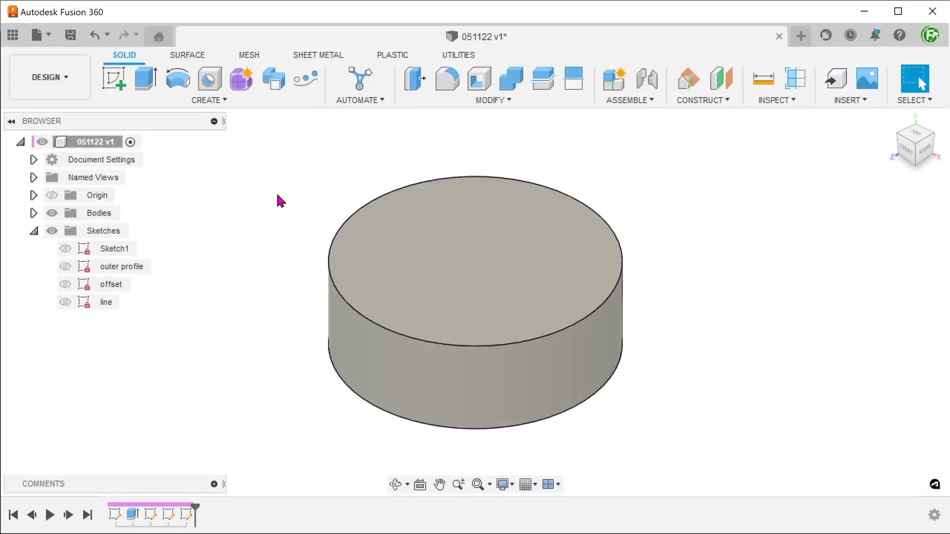
- Show the outer profile sketch and view it against the side of the cylinder
{"action": "left_click", "coordinate": [68, 267]}
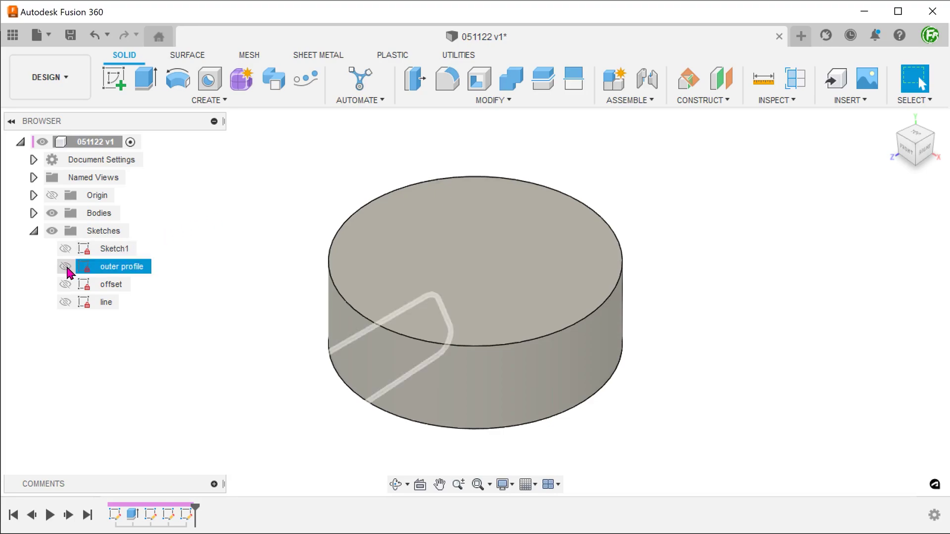
{"action": "left_click", "coordinate": [65, 267]}
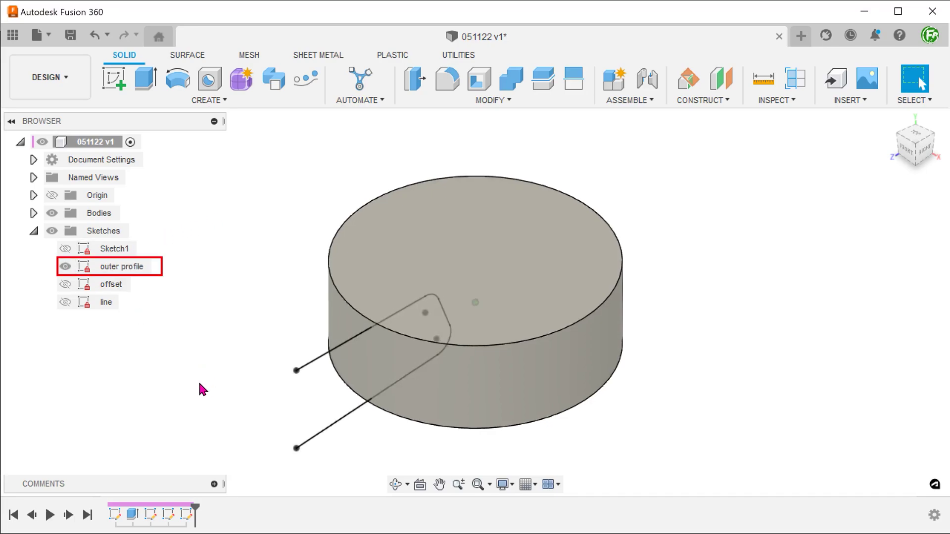
{"action": "mouse_move", "coordinate": [202, 388]}
{"action": "middle_mouse_down", "text": "shift"}
{"action": "mouse_move", "coordinate": [197, 379]}
{"action": "mouse_move", "coordinate": [290, 321]}
{"action": "middle_mouse_up", "text": "shift"}
{"action": "double_click", "coordinate": [285, 315]}
{"action": "middle_click_drag", "start_coordinate": [151, 355], "coordinate": [163, 355], "text": "shift"}
{"action": "left_click", "coordinate": [163, 355]}
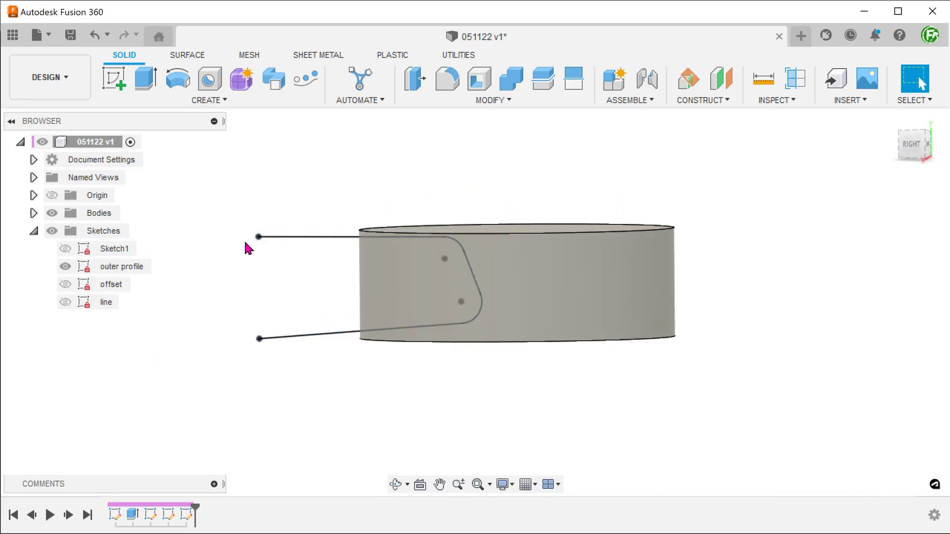
- Split the cylinder's side face with the outer profile sketch as the splitting tool, keeping the splitting tool extended
{"action": "left_click", "coordinate": [451, 103]}
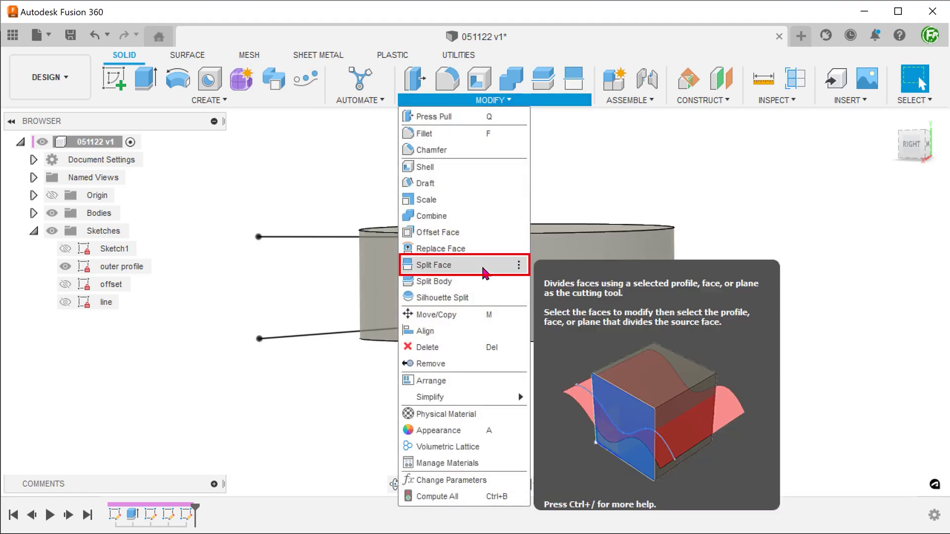
{"action": "left_click", "coordinate": [484, 272]}
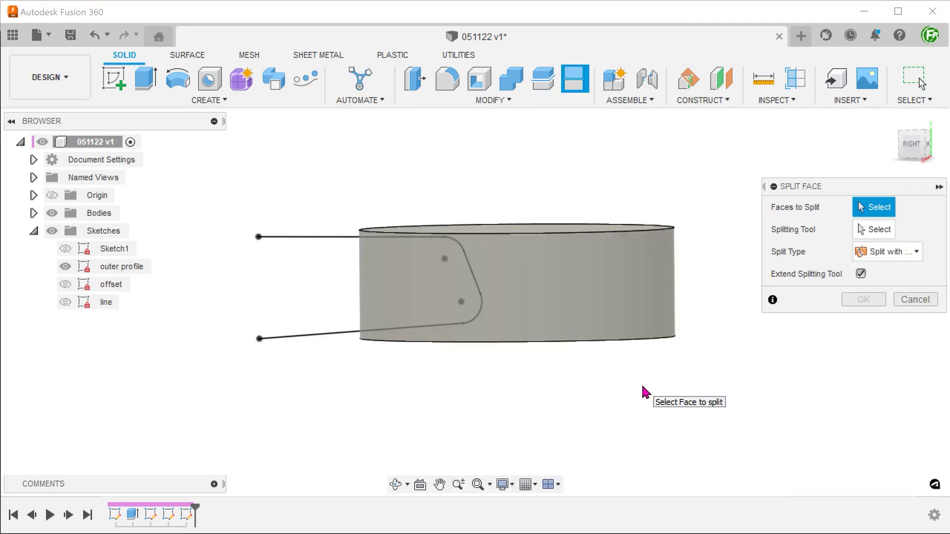
{"action": "middle_click_drag", "start_coordinate": [642, 387], "coordinate": [639, 403], "text": "shift"}
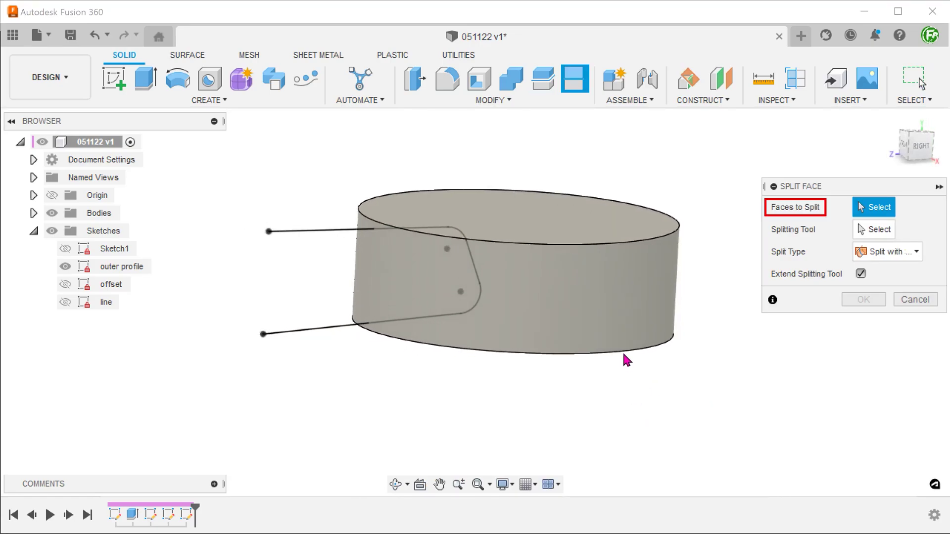
{"action": "left_click", "coordinate": [608, 308]}
{"action": "left_click", "coordinate": [608, 309]}
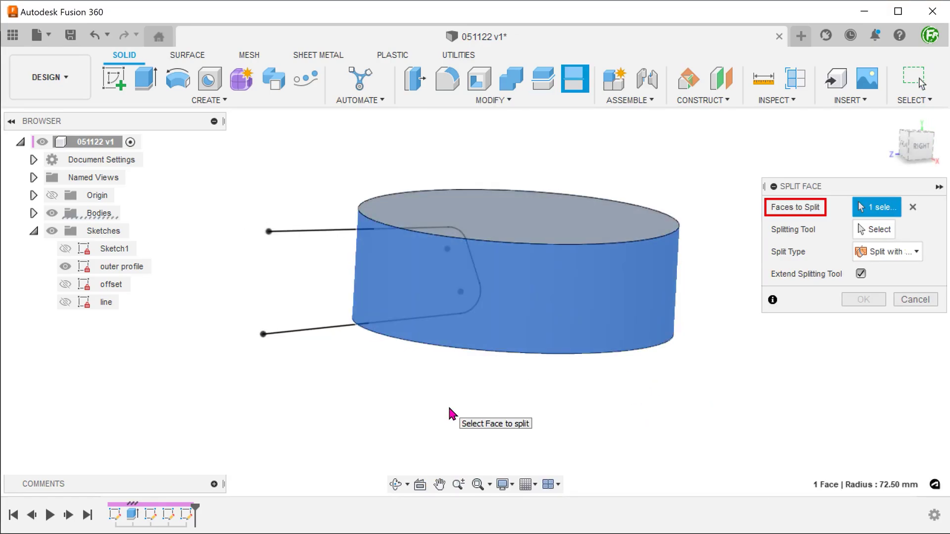
{"action": "left_click", "coordinate": [874, 231]}
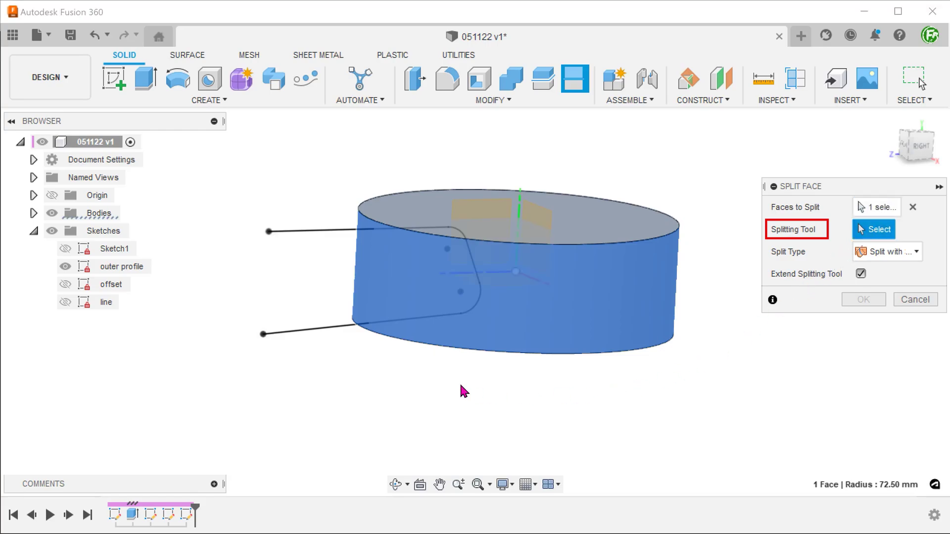
{"action": "left_click", "coordinate": [303, 332]}
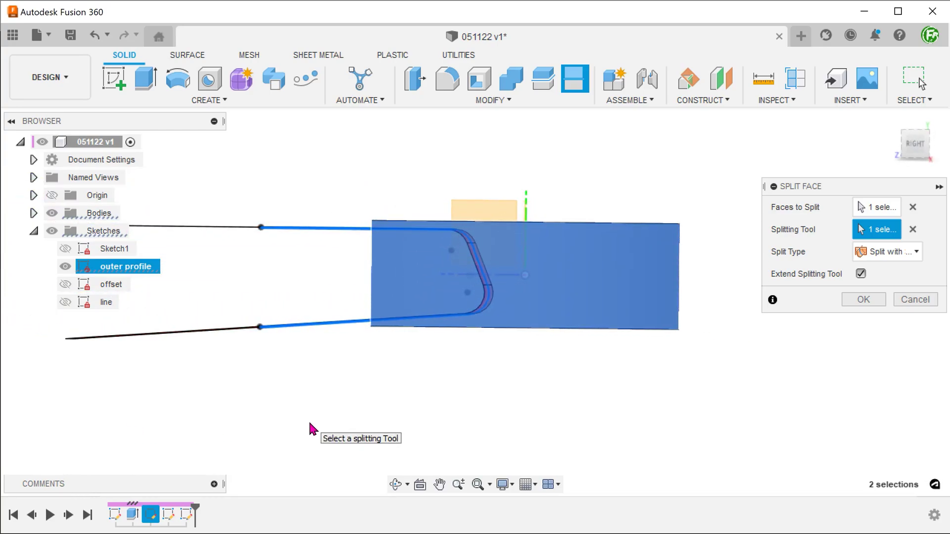
{"action": "left_click", "coordinate": [863, 300]}
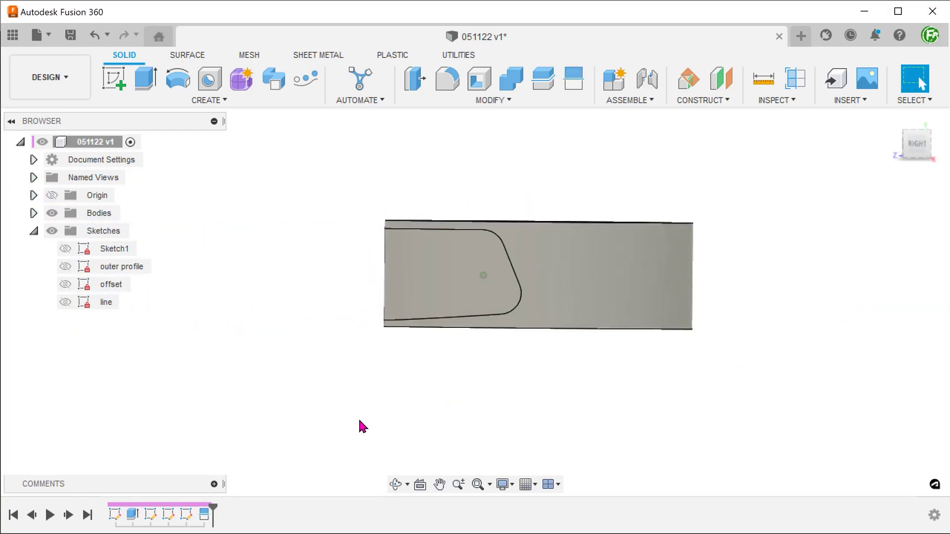
{"action": "middle_click_drag", "start_coordinate": [359, 417], "coordinate": [413, 298], "text": "shift"}
{"action": "left_click", "coordinate": [413, 298]}
{"action": "key", "text": "F6"}
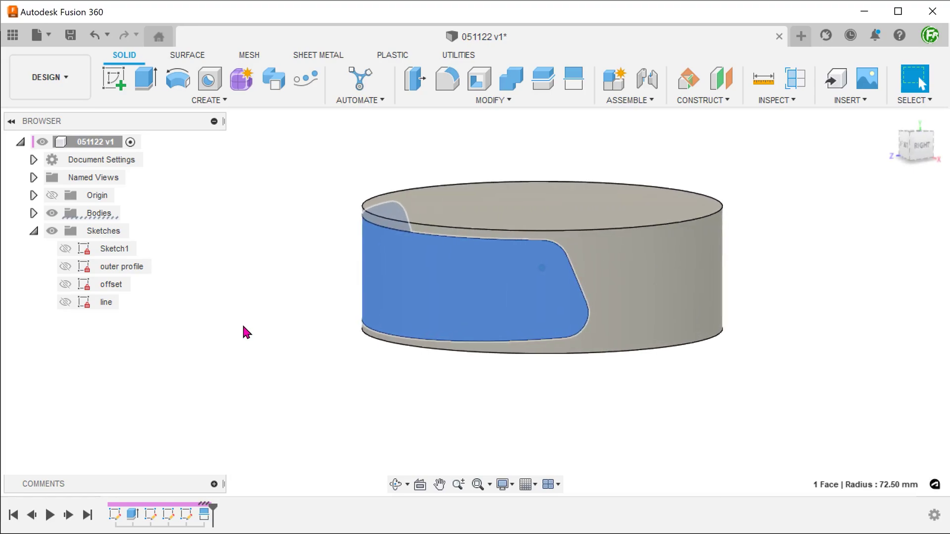
{"action": "left_click", "coordinate": [243, 326]}
{"action": "key", "text": "F6"}
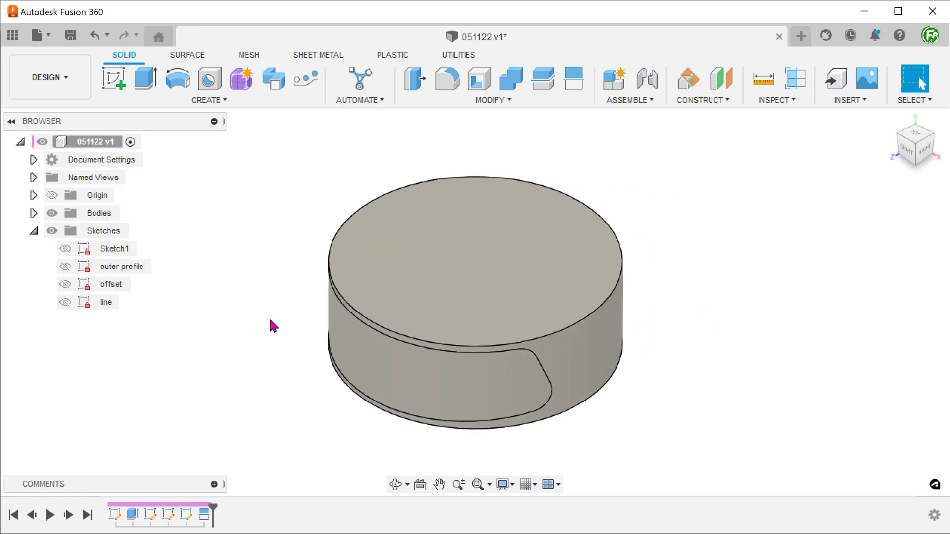
- Show the line sketch and view it against the split face on the cylinder's side
{"action": "left_click", "coordinate": [66, 306]}
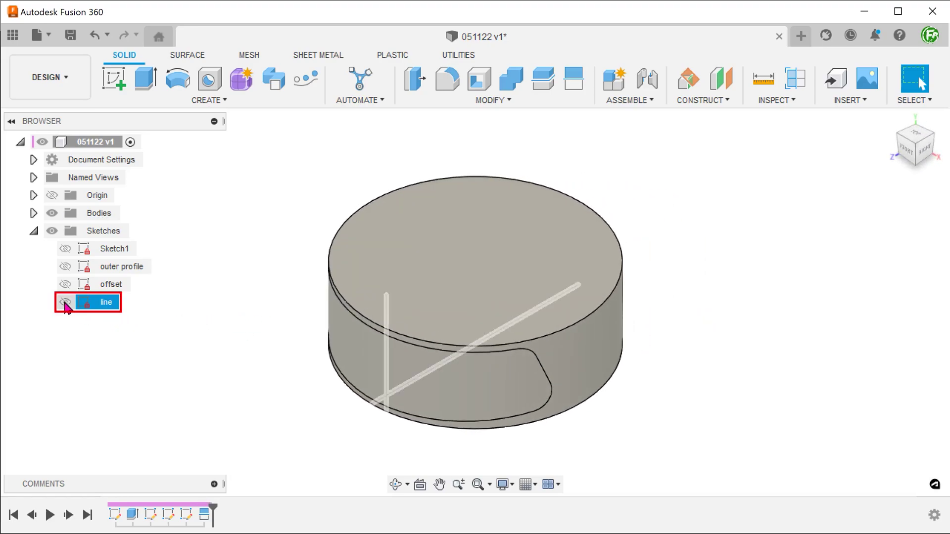
{"action": "left_click", "coordinate": [65, 302]}
{"action": "mouse_move", "coordinate": [117, 324]}
{"action": "middle_mouse_down", "text": "shift"}
{"action": "mouse_move", "coordinate": [144, 343]}
{"action": "mouse_move", "coordinate": [232, 340]}
{"action": "mouse_move", "coordinate": [207, 318]}
{"action": "mouse_move", "coordinate": [177, 347]}
{"action": "middle_mouse_up", "text": "shift"}
{"action": "left_click", "coordinate": [360, 298]}
{"action": "left_click", "coordinate": [179, 342]}
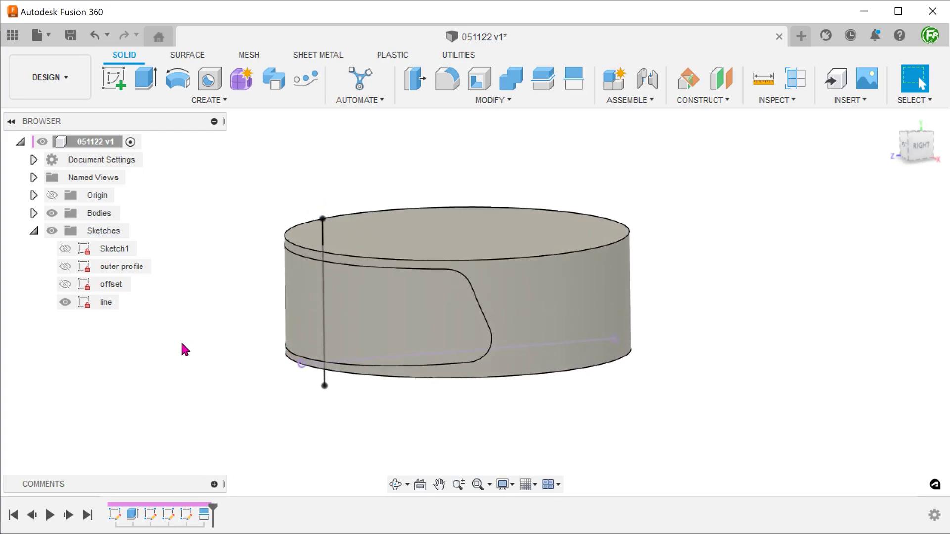
- Split the profile-shaped side face with the vertical line of the line sketch
{"action": "right_click", "coordinate": [180, 340]}
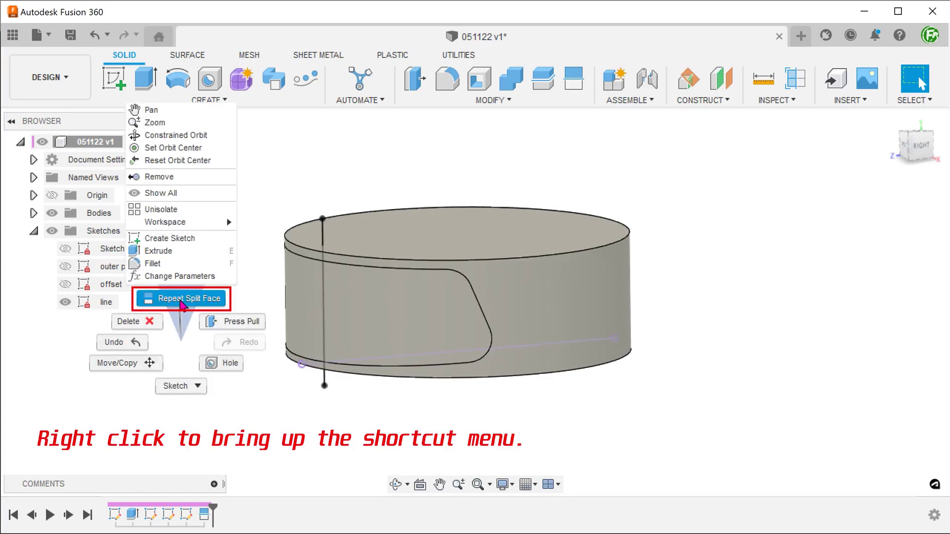
{"action": "left_click", "coordinate": [182, 300]}
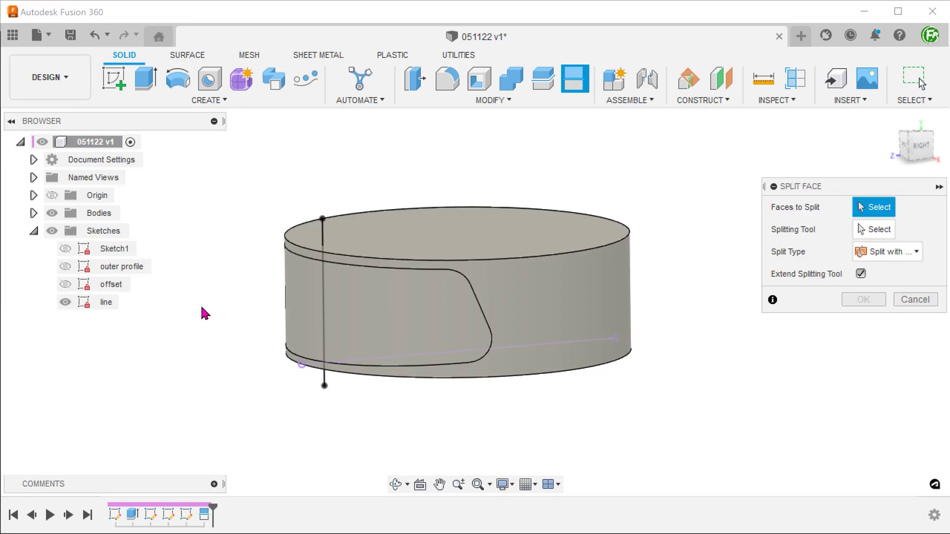
{"action": "left_click", "coordinate": [402, 324]}
{"action": "middle_click_drag", "start_coordinate": [459, 411], "coordinate": [495, 414], "text": "shift"}
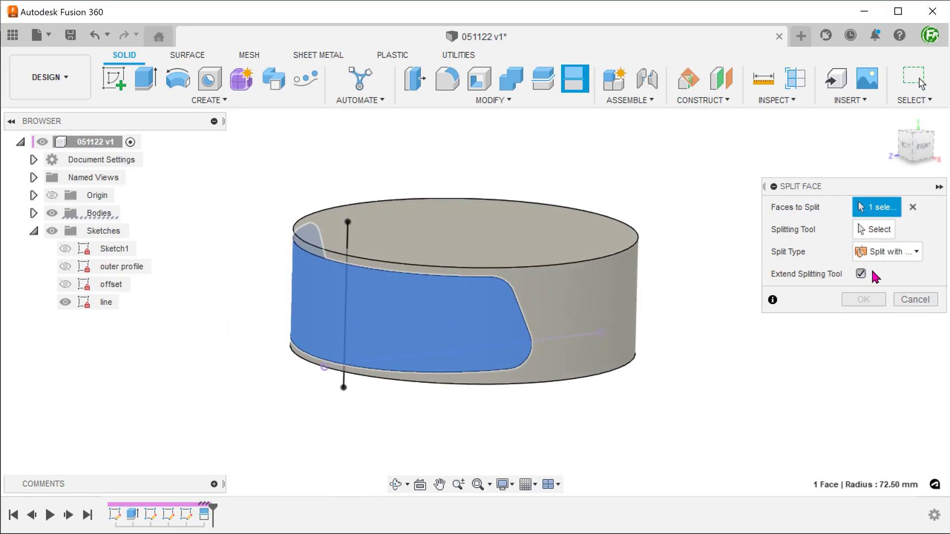
{"action": "left_click", "coordinate": [878, 231]}
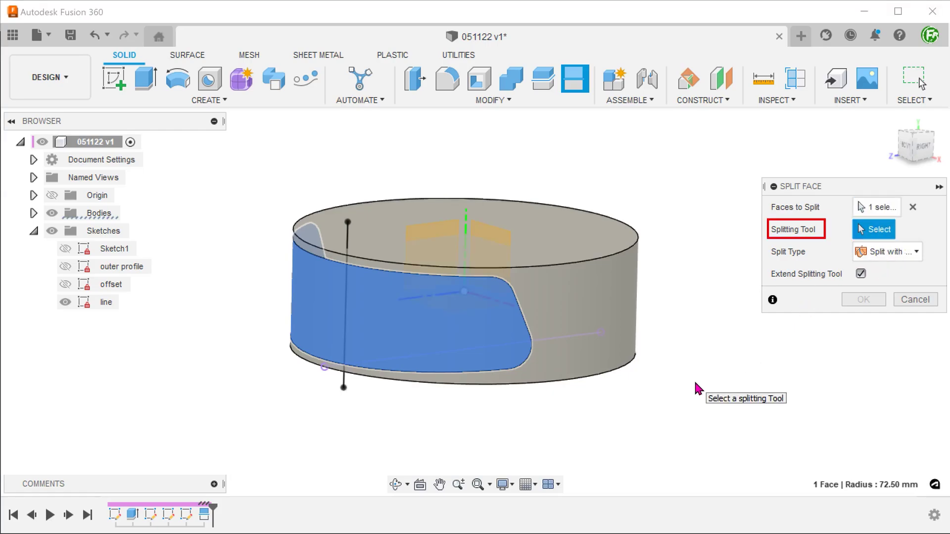
{"action": "left_click", "coordinate": [345, 389]}
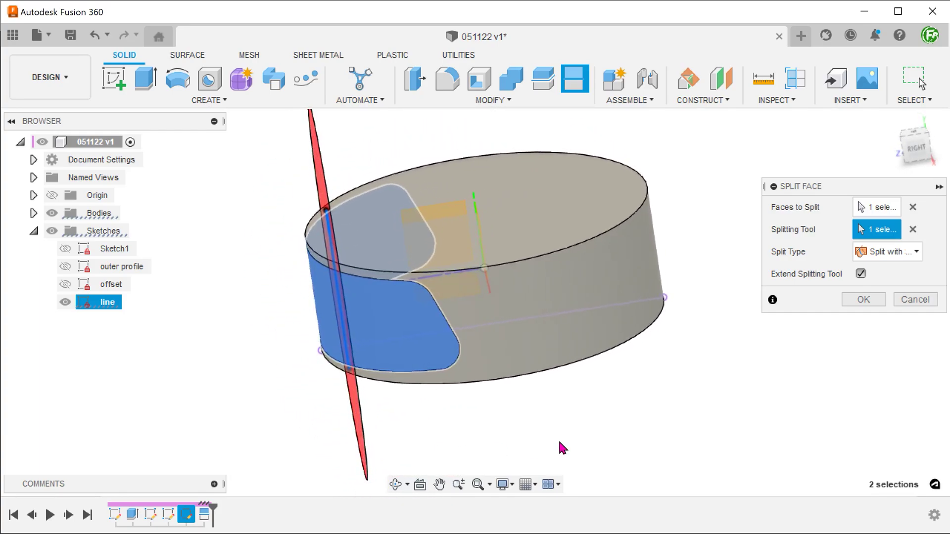
{"action": "left_click", "coordinate": [856, 302]}
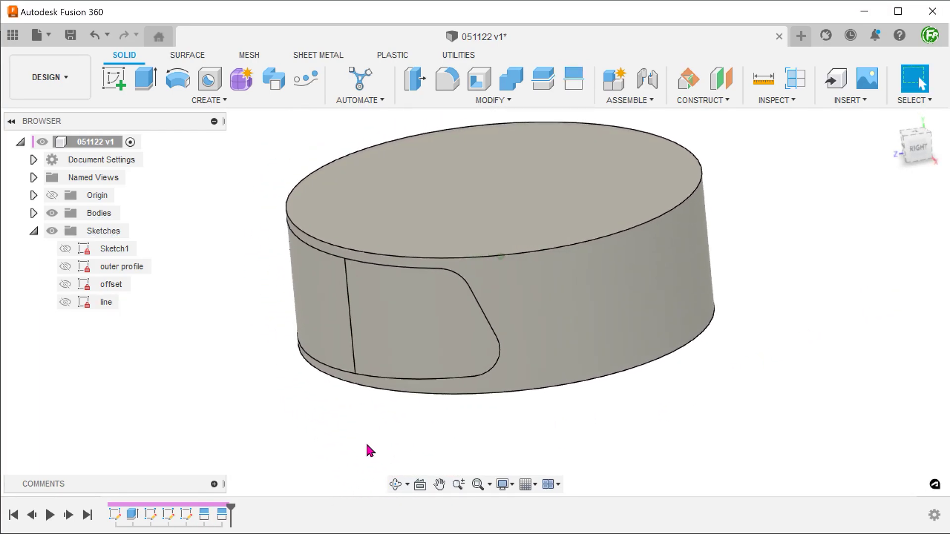
{"action": "left_click", "coordinate": [134, 423]}
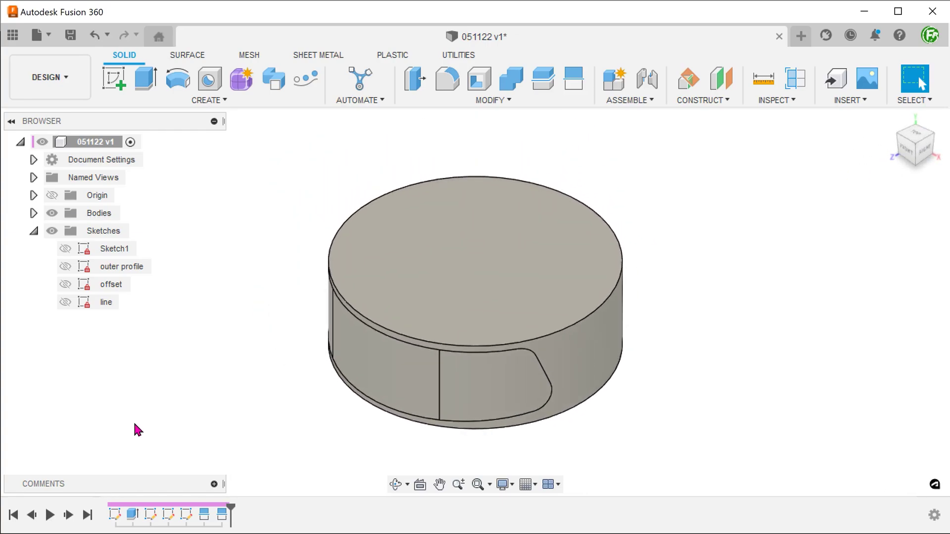
- Delete the side face between the vertical split line and the rounded end of the profile as a surface edit
{"action": "left_click", "coordinate": [181, 59]}
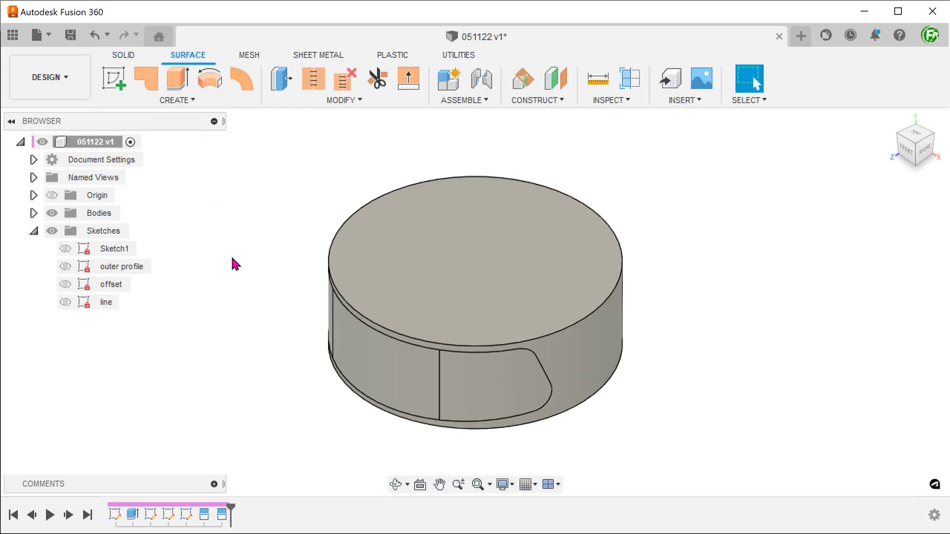
{"action": "left_click", "coordinate": [478, 395]}
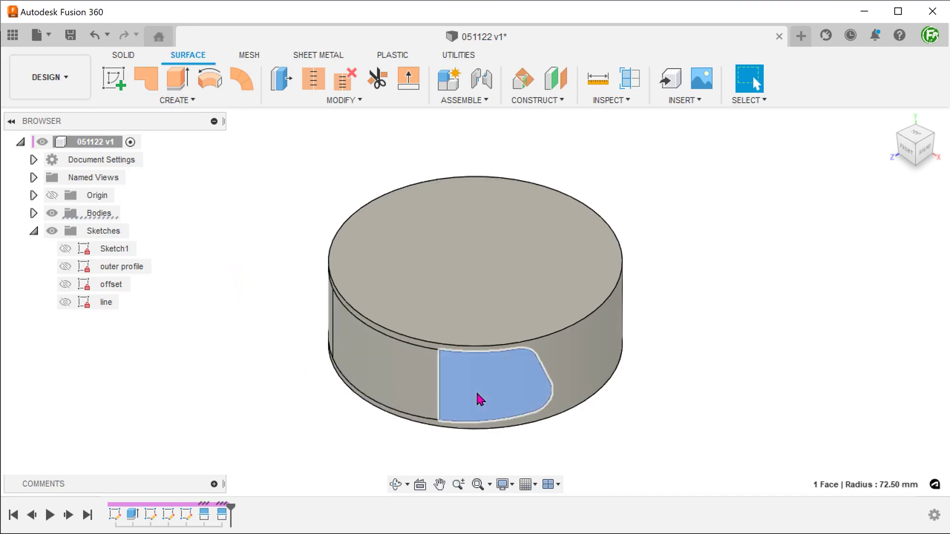
{"action": "key", "text": "Delete"}
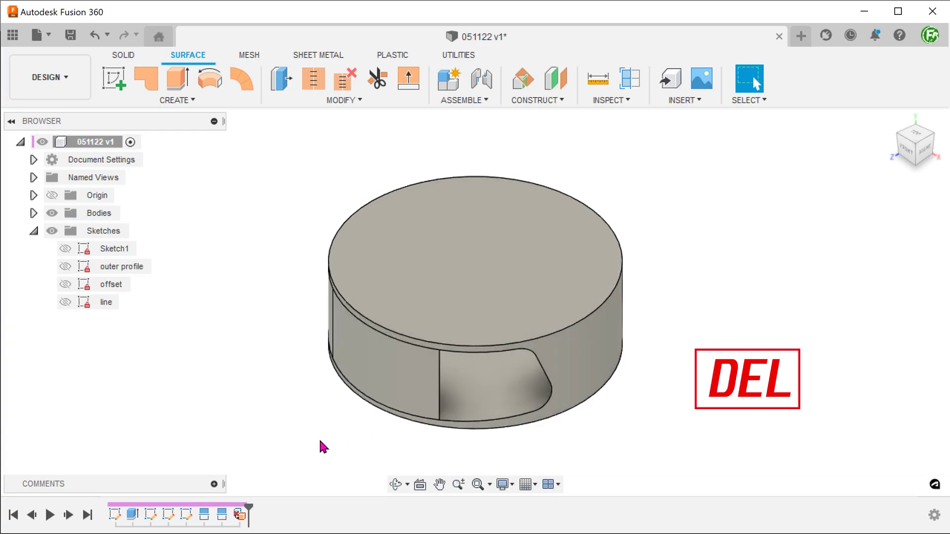
- List the bodies and examine Body1 and the opening in its side
{"action": "scroll", "coordinate": [310, 439], "scroll_direction": "up", "scroll_amount": 3}
{"action": "middle_click_drag", "start_coordinate": [299, 443], "coordinate": [290, 440], "text": "shift"}
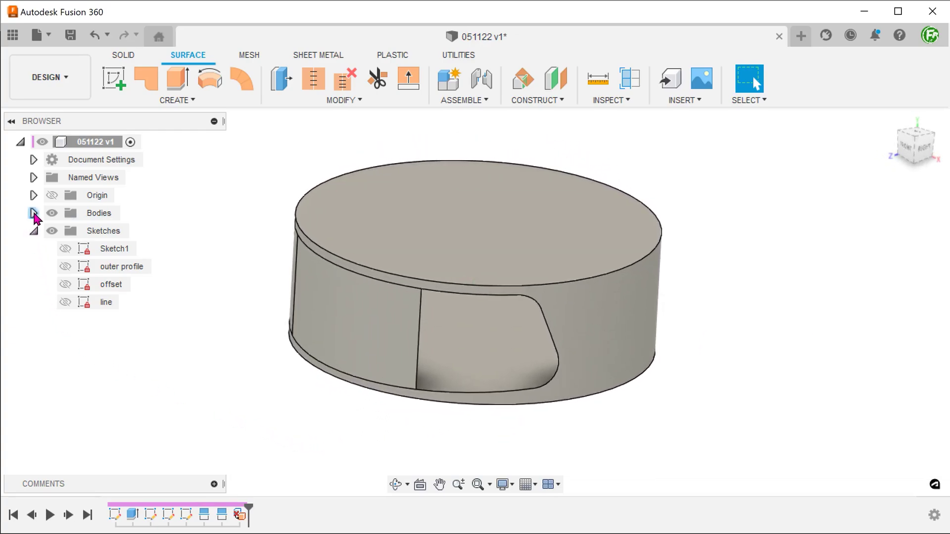
{"action": "left_click", "coordinate": [34, 213]}
{"action": "left_click", "coordinate": [113, 231]}
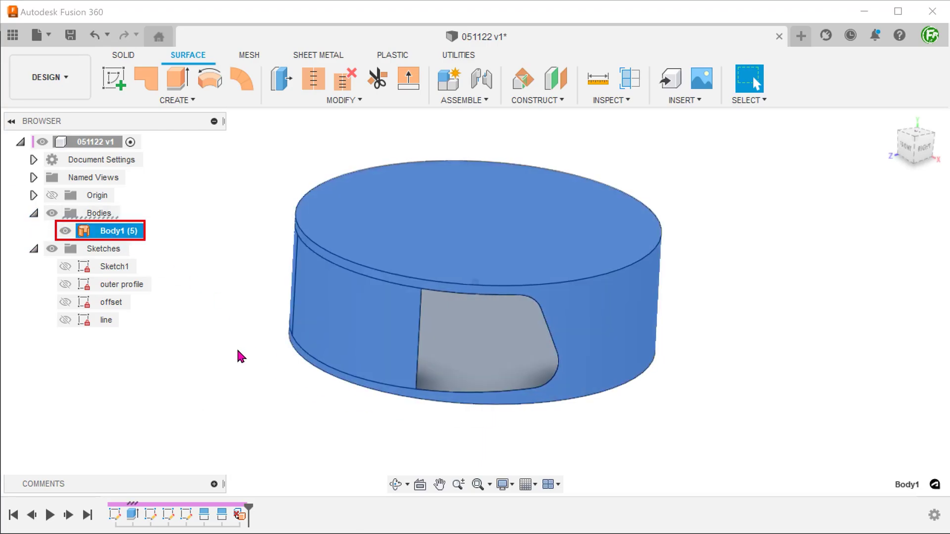
{"action": "left_click", "coordinate": [227, 362]}
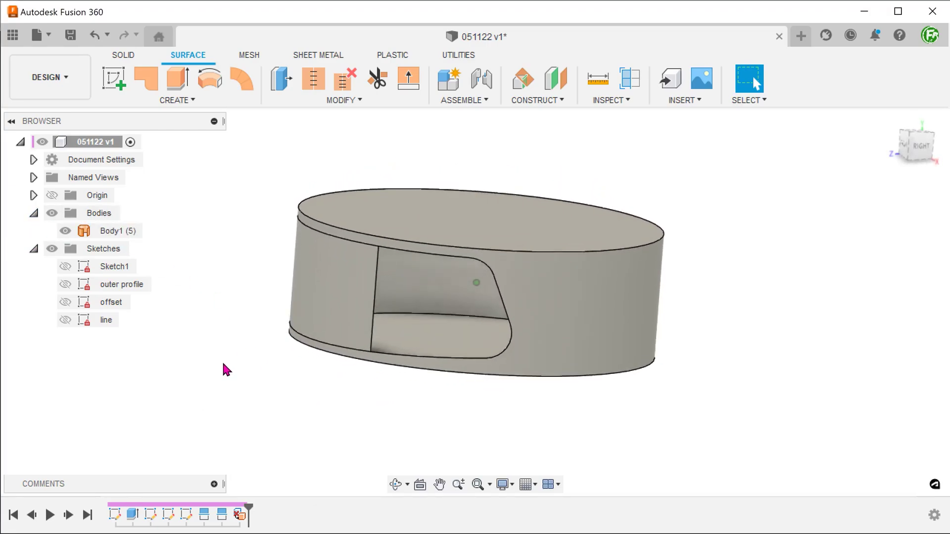
{"action": "middle_click_drag", "start_coordinate": [223, 364], "coordinate": [222, 365], "text": "shift"}
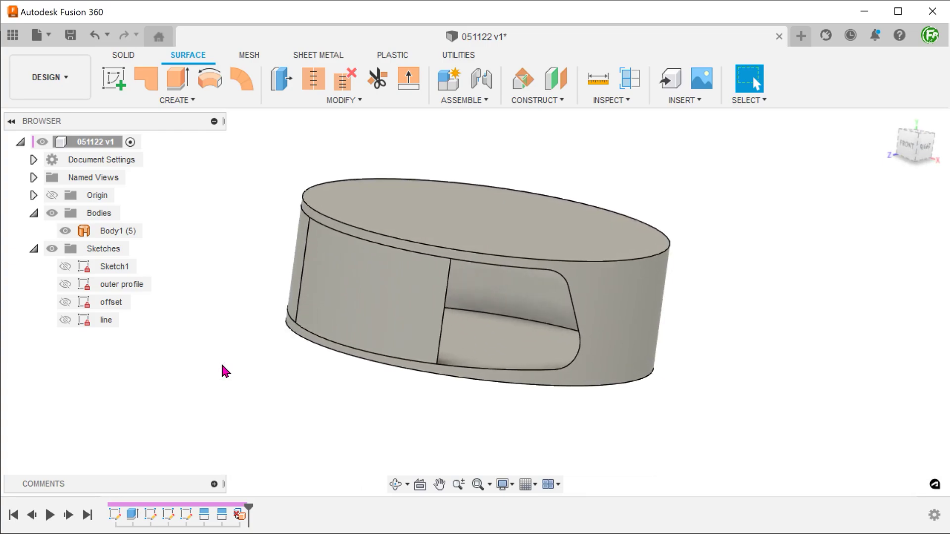
{"action": "left_click", "coordinate": [893, 122]}
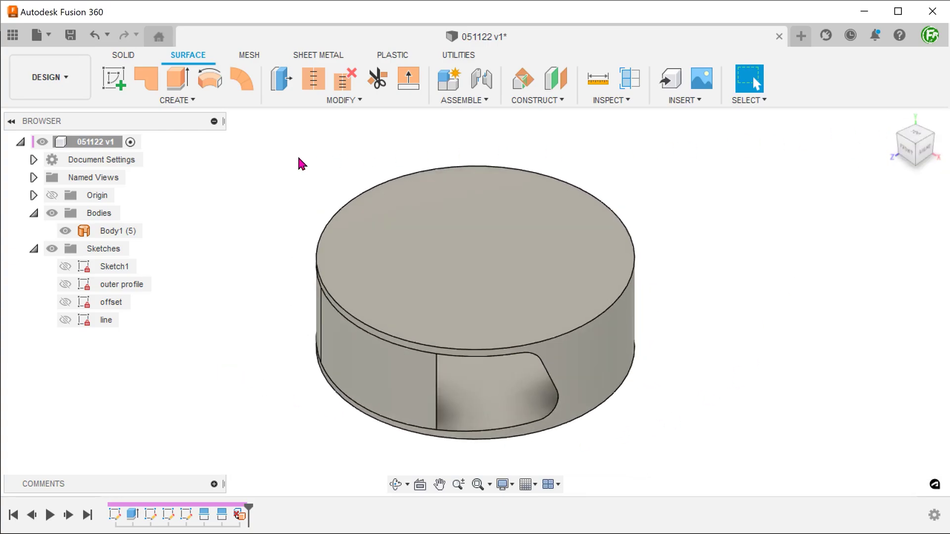
- Create a sketch on the horizontal origin plane
{"action": "right_click", "coordinate": [272, 149]}
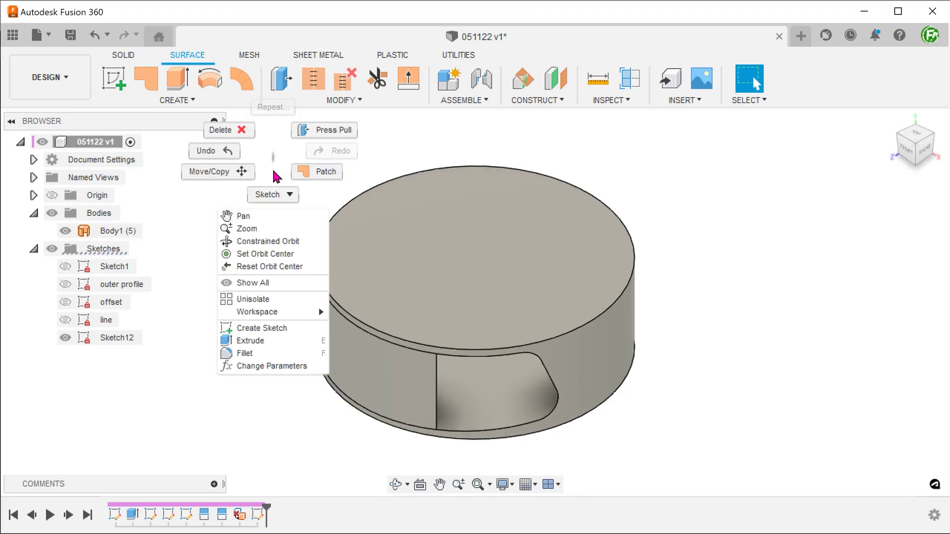
{"action": "left_click", "coordinate": [288, 329]}
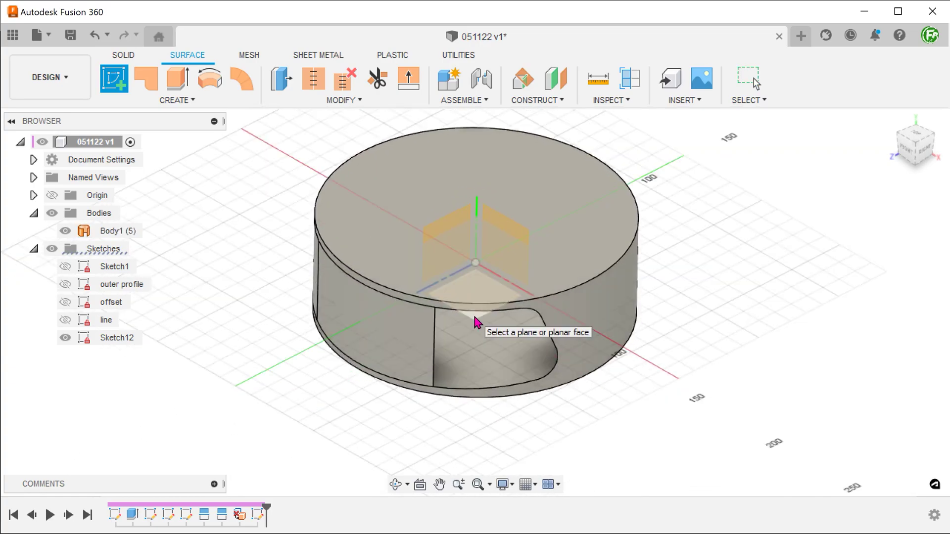
{"action": "left_click", "coordinate": [477, 322]}
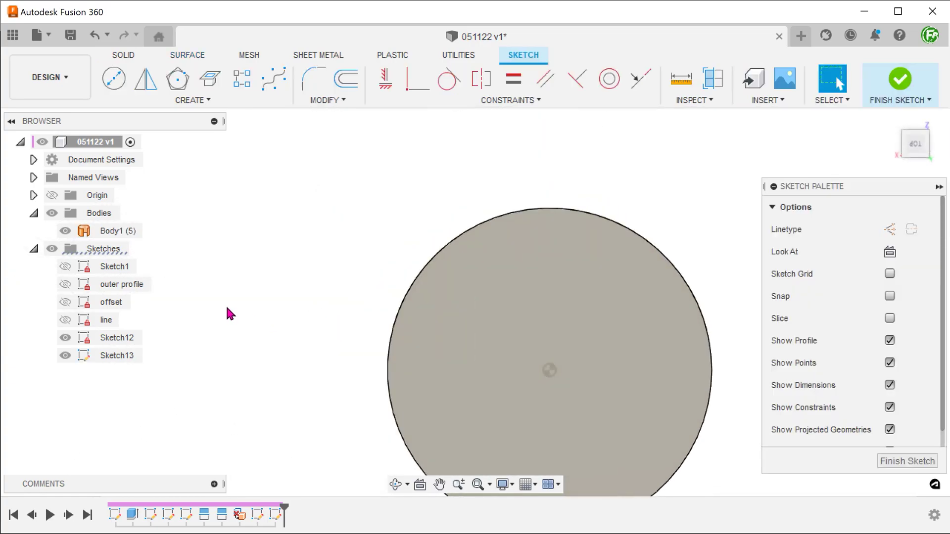
{"action": "mouse_move", "coordinate": [229, 282]}
{"action": "middle_mouse_down", "text": "shift"}
{"action": "mouse_move", "coordinate": [260, 298]}
{"action": "mouse_move", "coordinate": [239, 290]}
{"action": "middle_mouse_up", "text": "shift"}
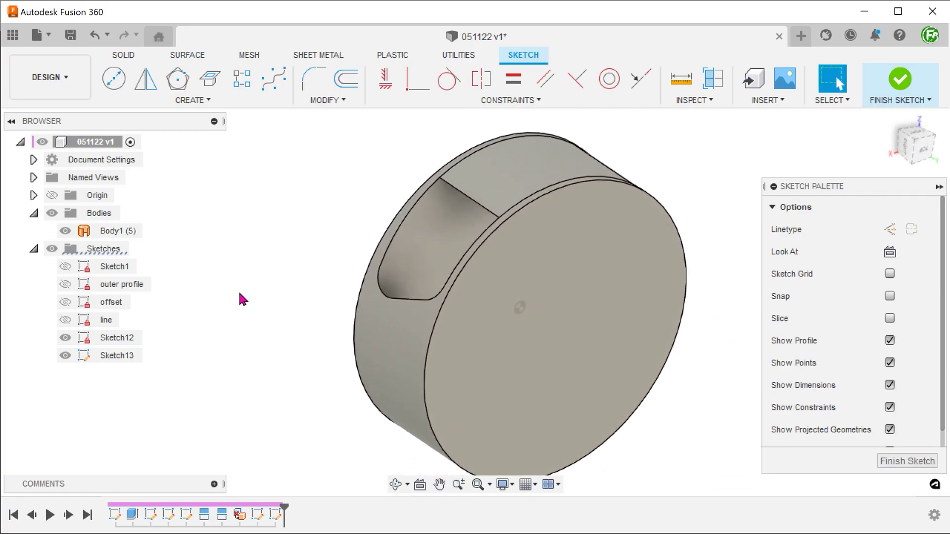
- Slice the model display at the active sketch plane
{"action": "left_click", "coordinate": [608, 328]}
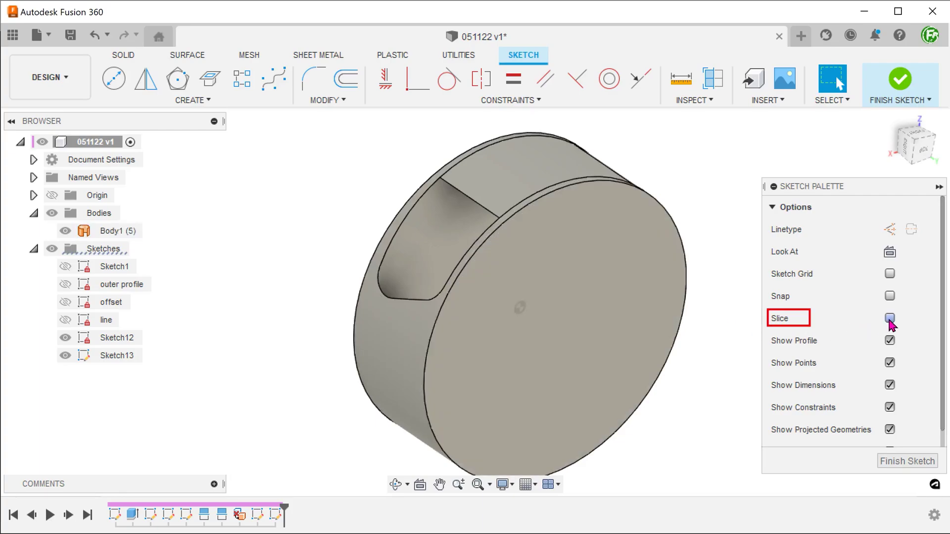
{"action": "left_click", "coordinate": [889, 319]}
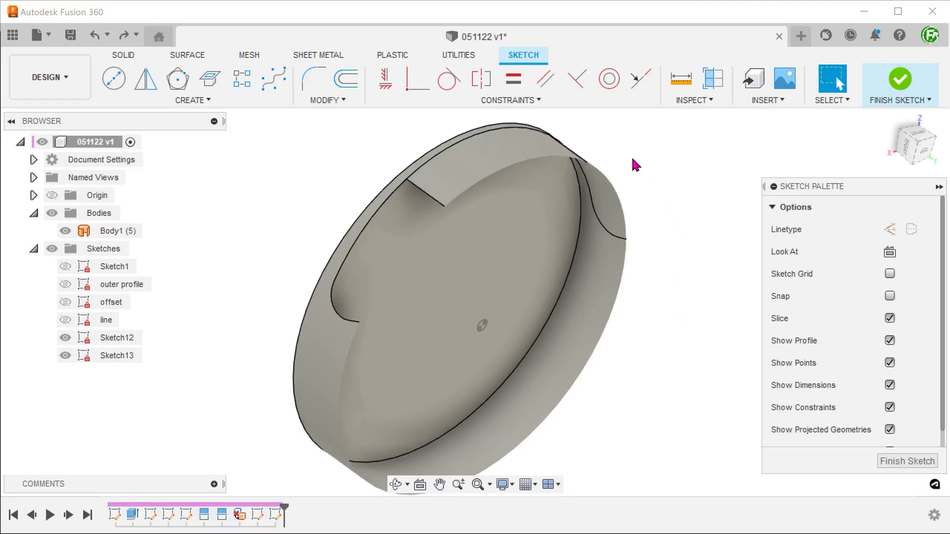
- Draw a three-point control point spline from the vertex on the vertical split edge to a point inside the cylinder past the opening's rounded end
{"action": "left_click", "coordinate": [199, 101]}
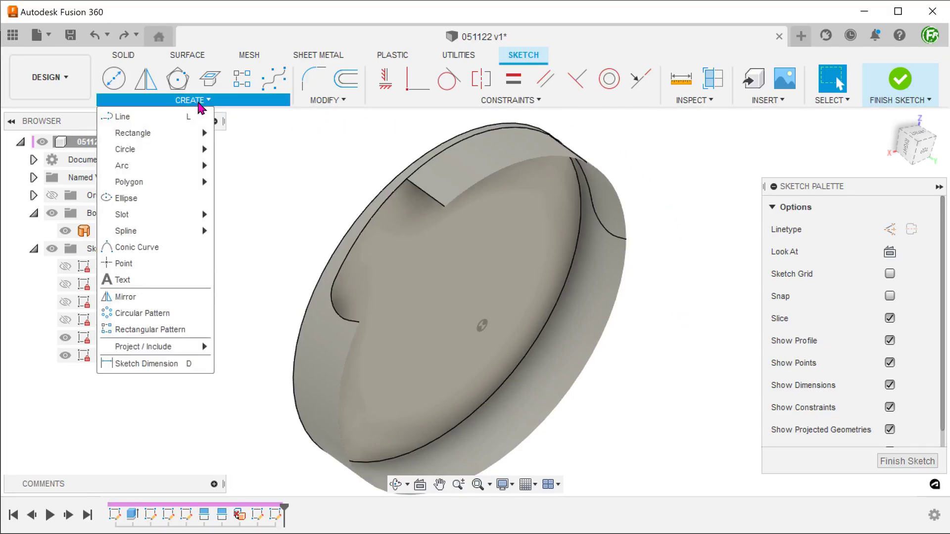
{"action": "mouse_move", "coordinate": [158, 235]}
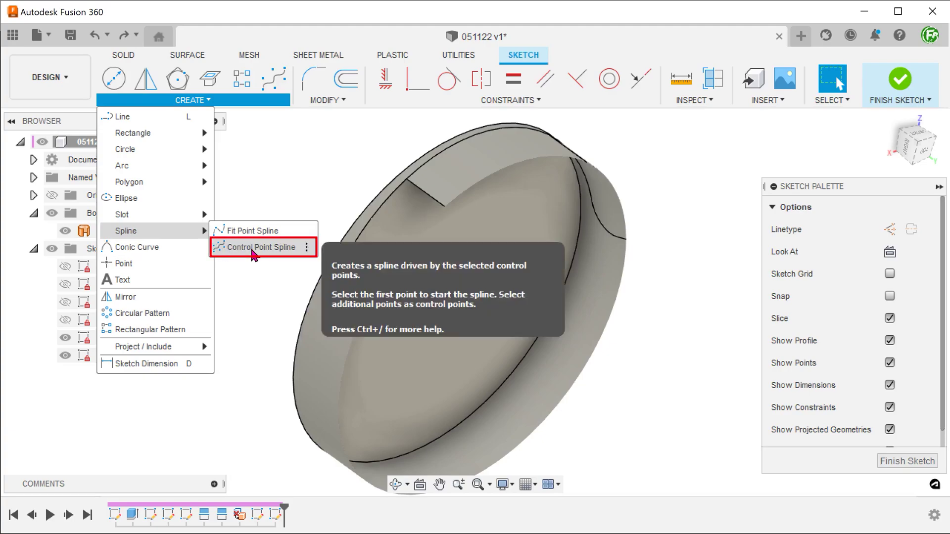
{"action": "left_click", "coordinate": [253, 248]}
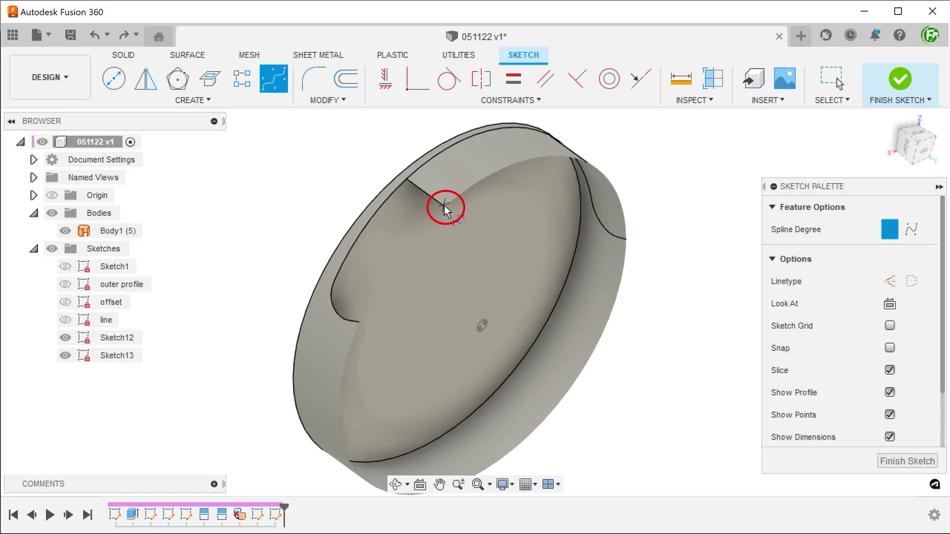
{"action": "left_click", "coordinate": [889, 303]}
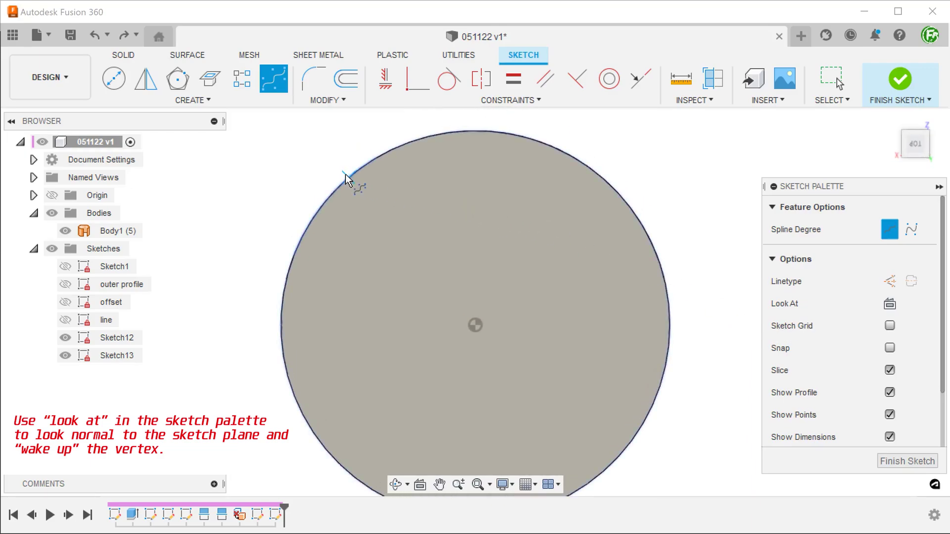
{"action": "left_click", "coordinate": [375, 158]}
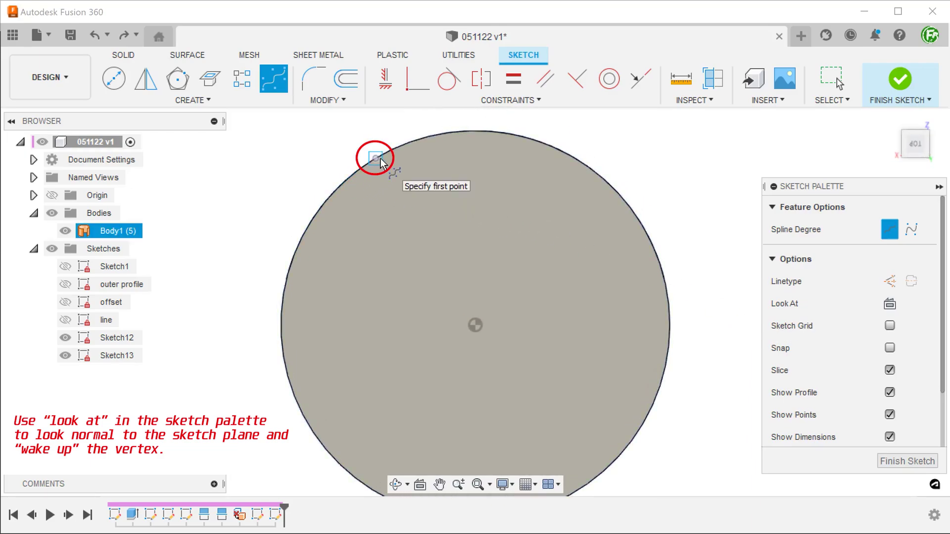
{"action": "middle_click_drag", "start_coordinate": [268, 158], "coordinate": [299, 179], "text": "shift"}
{"action": "scroll", "coordinate": [250, 165], "scroll_direction": "up", "scroll_amount": 2}
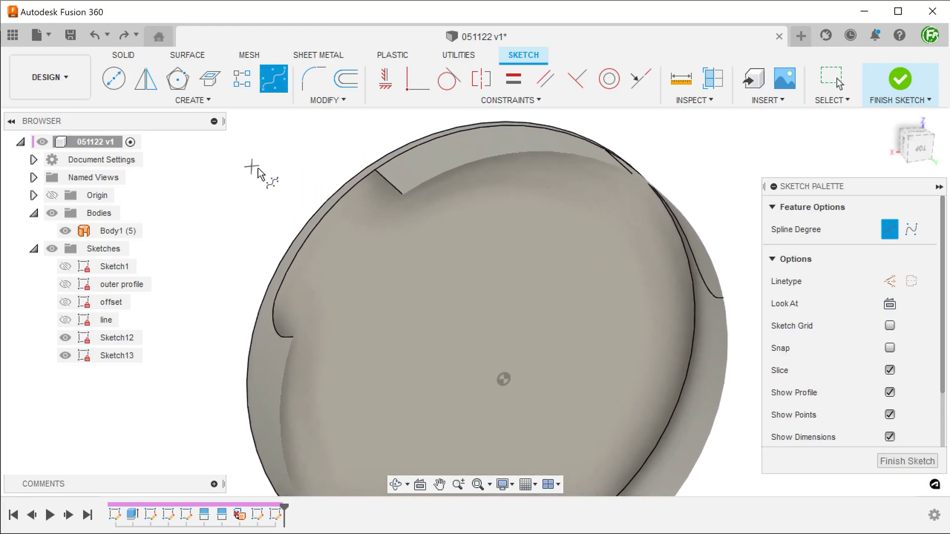
{"action": "left_click", "coordinate": [401, 198]}
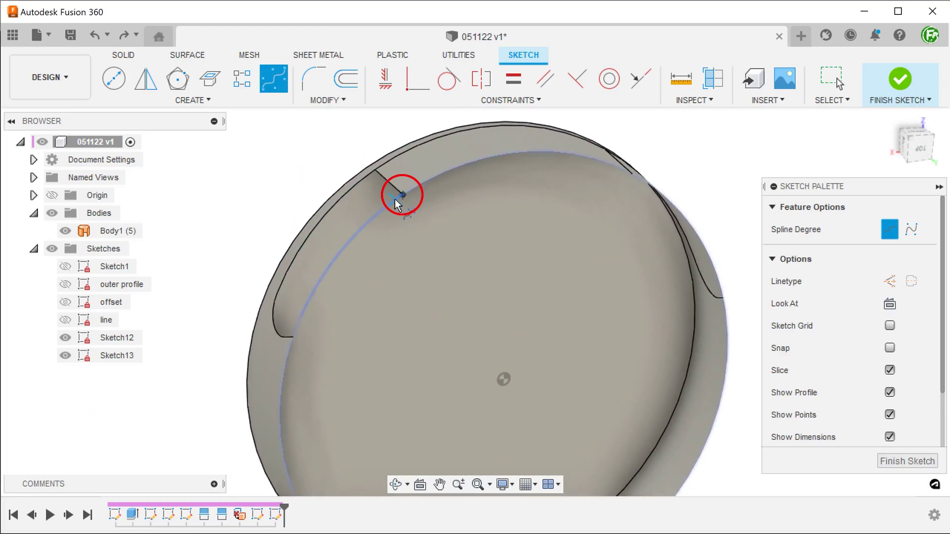
{"action": "left_click", "coordinate": [342, 271]}
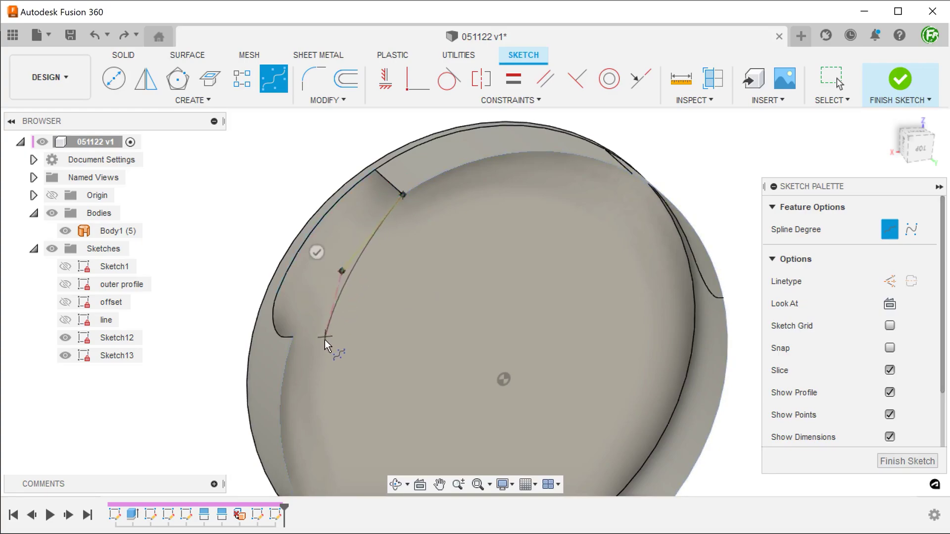
{"action": "double_click", "coordinate": [296, 394]}
{"action": "middle_click_drag", "start_coordinate": [175, 253], "coordinate": [193, 216], "text": "shift"}
{"action": "key", "text": "Escape"}
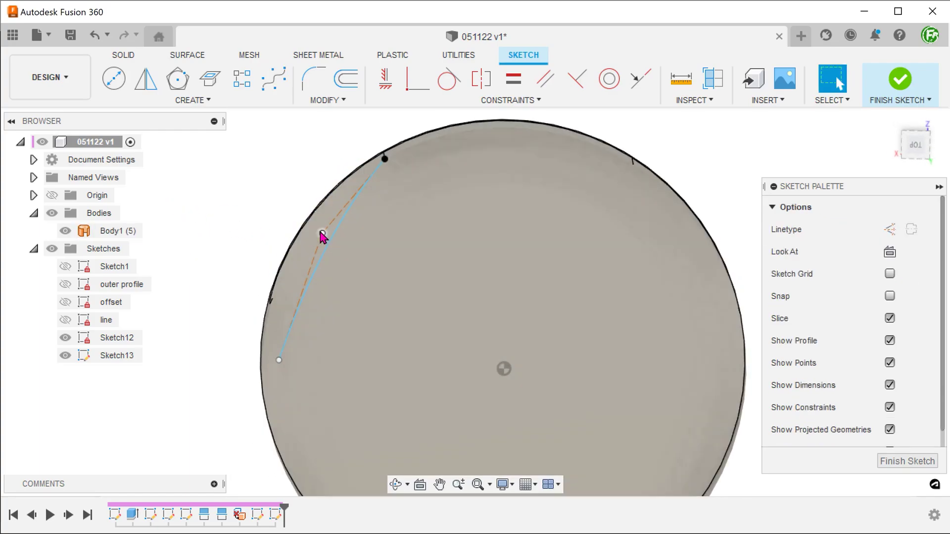
- Reshape the spline by moving its middle control point outside the cylinder's outline and adjusting its free end point inside the outline
{"action": "left_click_drag", "start_coordinate": [322, 234], "coordinate": [278, 235]}
{"action": "middle_click_drag", "start_coordinate": [182, 223], "coordinate": [191, 259], "text": "shift"}
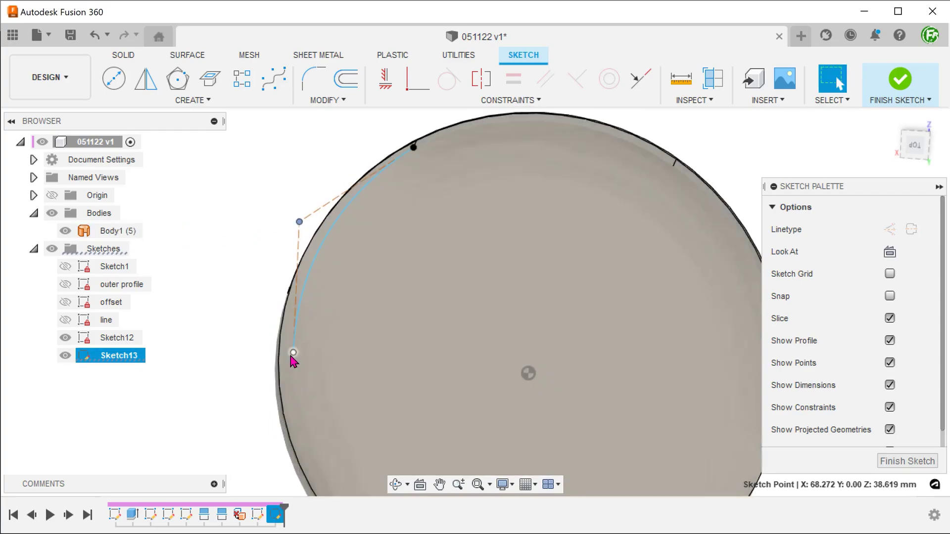
{"action": "mouse_move", "coordinate": [295, 355]}
{"action": "left_mouse_down"}
{"action": "mouse_move", "coordinate": [299, 322]}
{"action": "mouse_move", "coordinate": [294, 339]}
{"action": "left_mouse_up"}
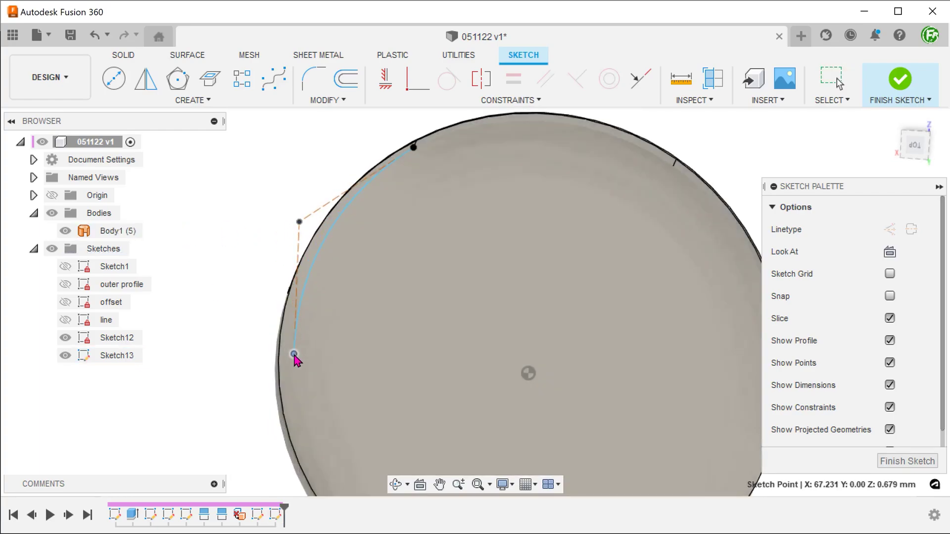
{"action": "left_click", "coordinate": [299, 222]}
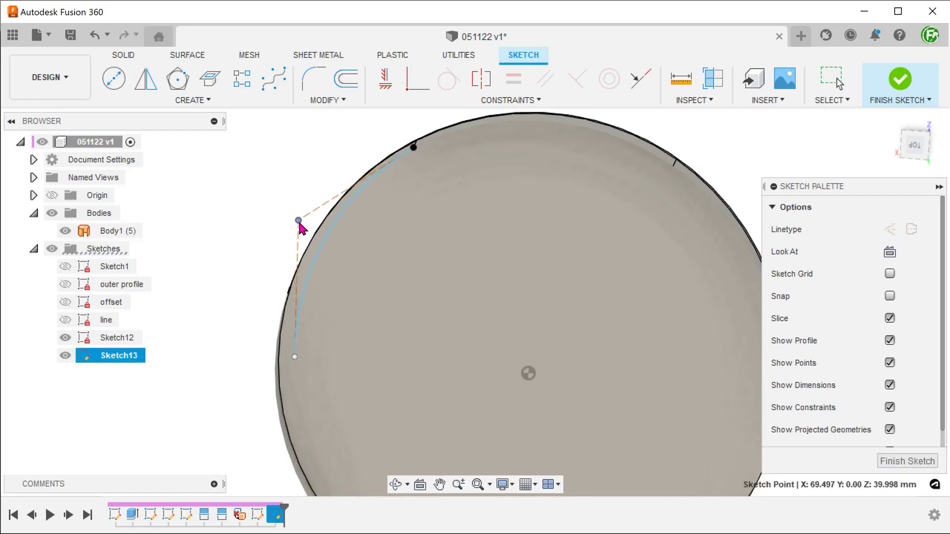
{"action": "left_click", "coordinate": [208, 186]}
{"action": "middle_click_drag", "start_coordinate": [208, 186], "coordinate": [187, 188], "text": "shift"}
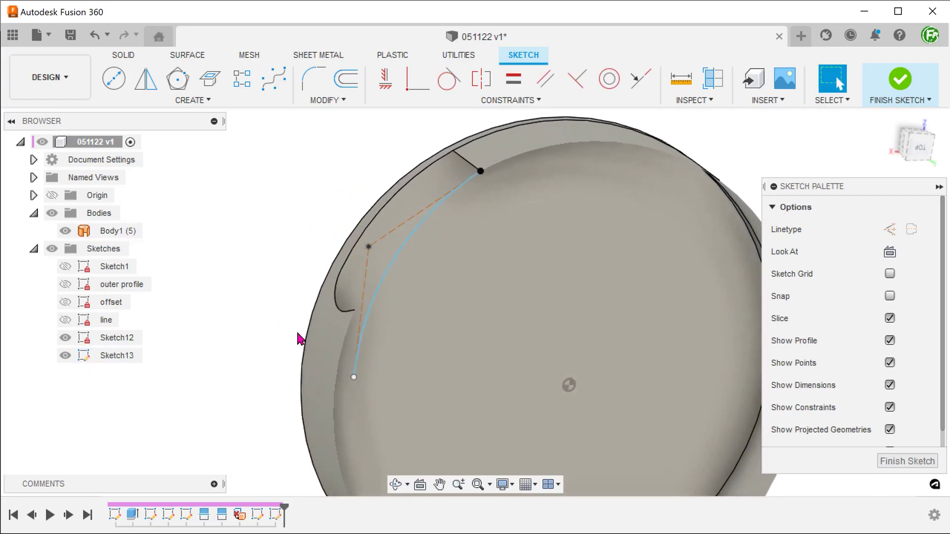
{"action": "left_click", "coordinate": [361, 338]}
{"action": "middle_click_drag", "start_coordinate": [283, 337], "coordinate": [215, 318], "text": "shift"}
{"action": "key", "text": "Escape"}
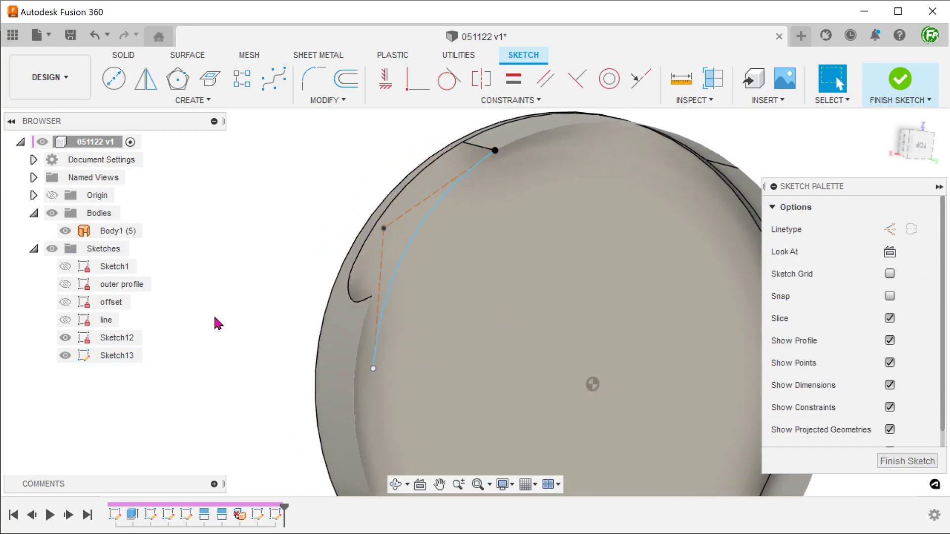
- Add the intersection arc of the remaining cylindrical side face beside the opening's straight edge to the sketch
{"action": "left_click", "coordinate": [33, 177]}
{"action": "double_click", "coordinate": [103, 266]}
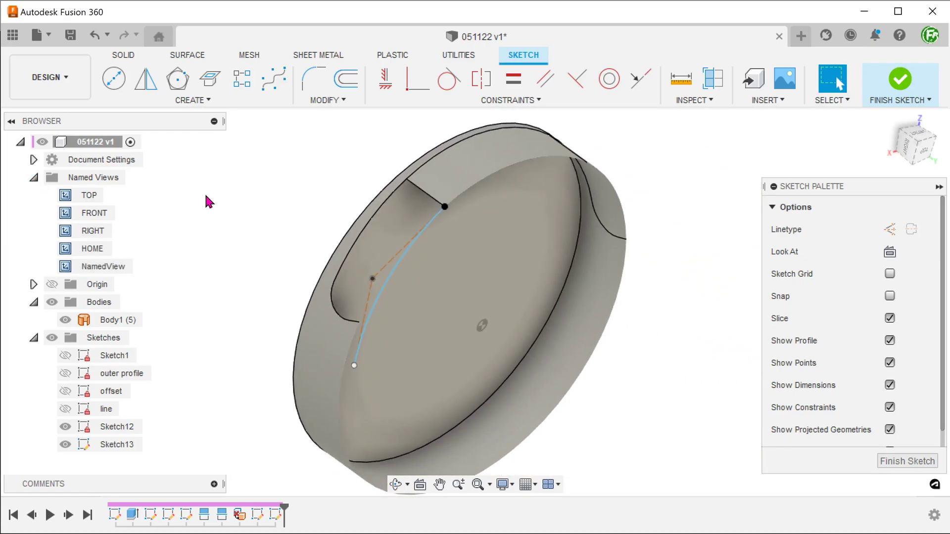
{"action": "left_click", "coordinate": [181, 101]}
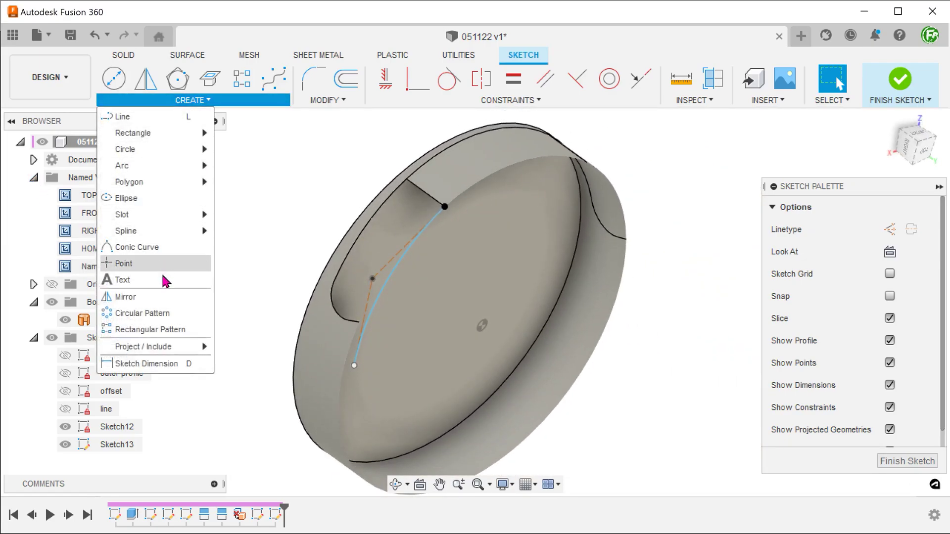
{"action": "mouse_move", "coordinate": [179, 350]}
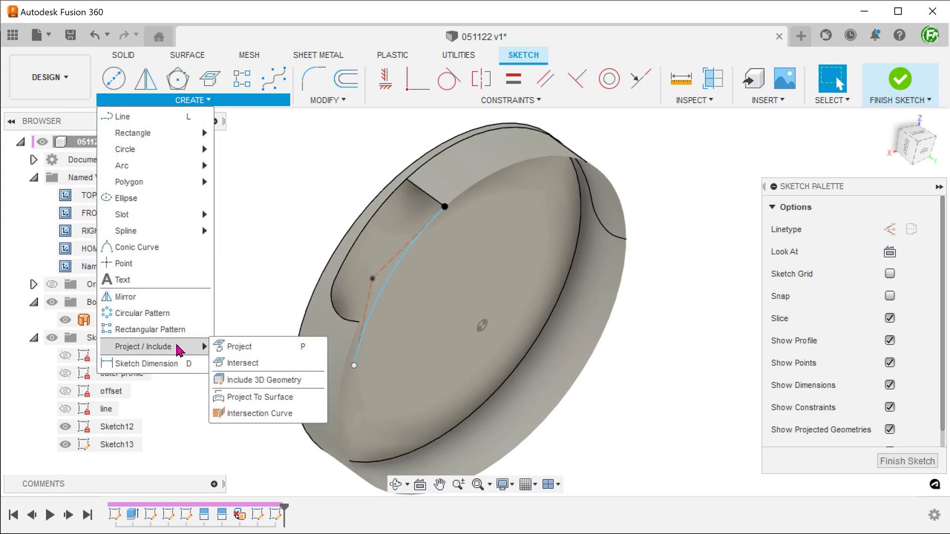
{"action": "left_click", "coordinate": [288, 368]}
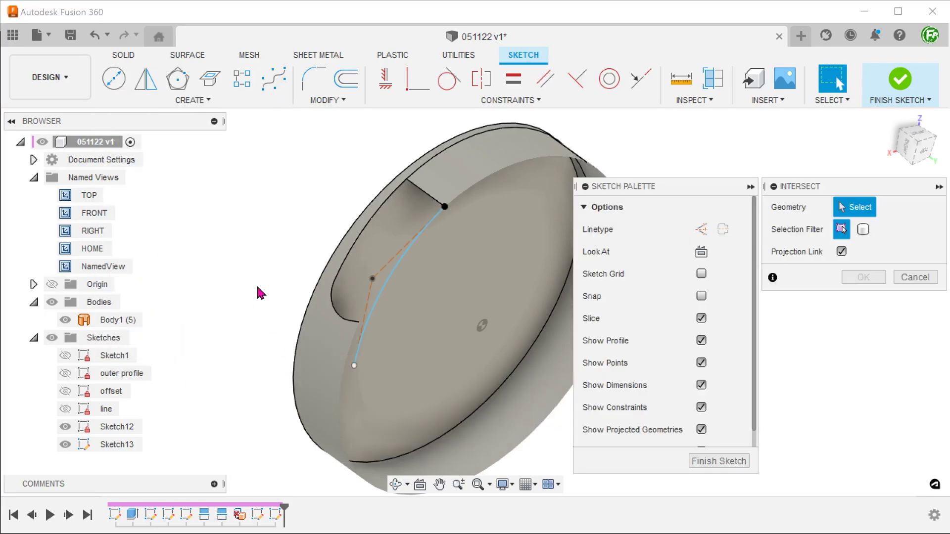
{"action": "scroll", "coordinate": [213, 196], "scroll_direction": "up", "scroll_amount": 3}
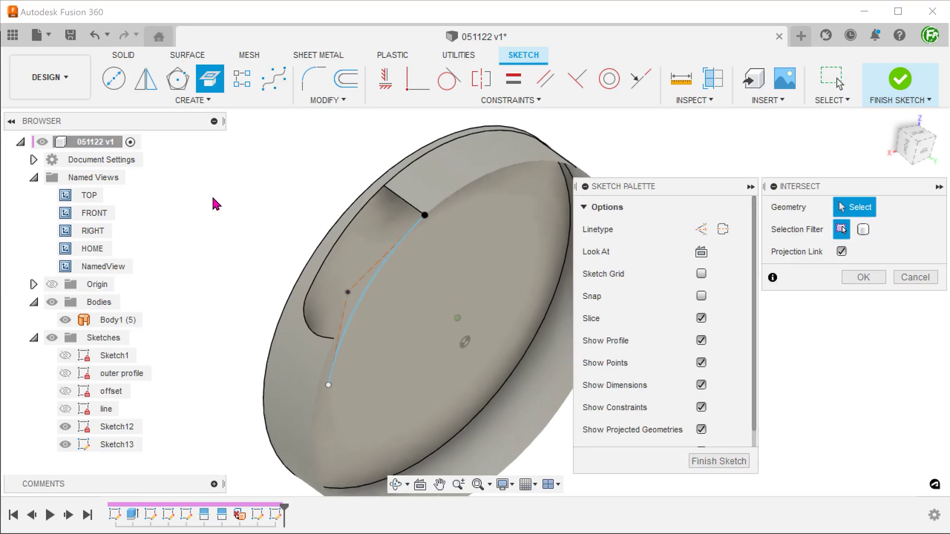
{"action": "left_click", "coordinate": [395, 189]}
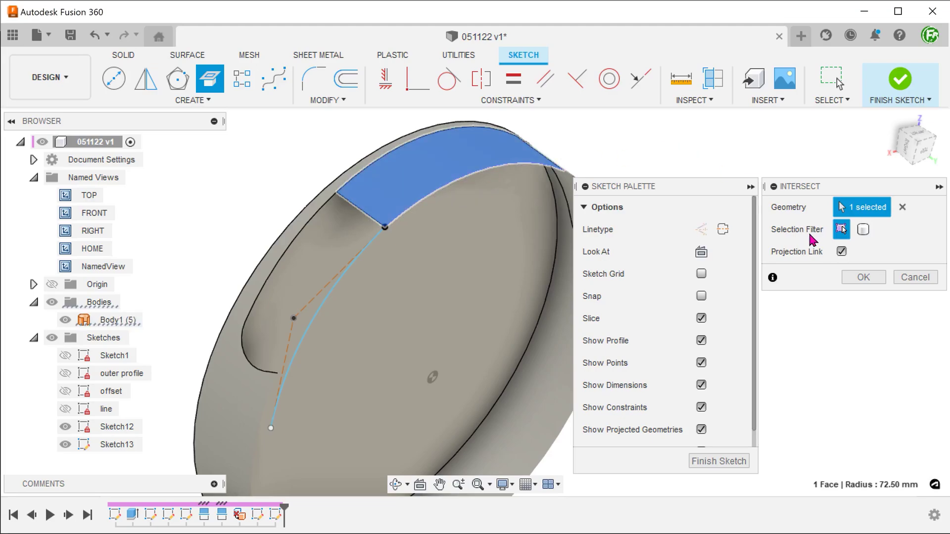
{"action": "left_click", "coordinate": [864, 278]}
{"action": "scroll", "coordinate": [712, 179], "scroll_direction": "up", "scroll_amount": 1}
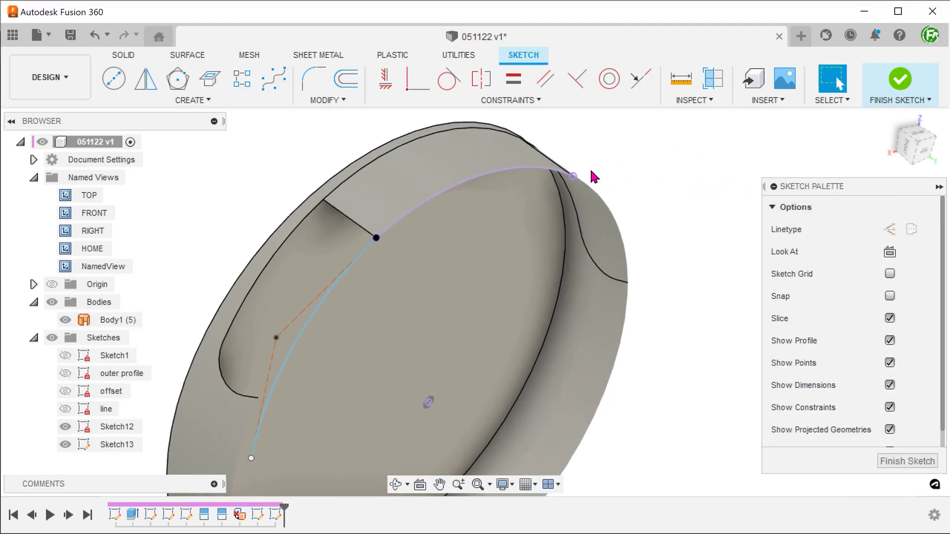
- Make the control point spline tangent to the intersected arc at their shared point and finish the sketch
{"action": "left_click", "coordinate": [531, 173]}
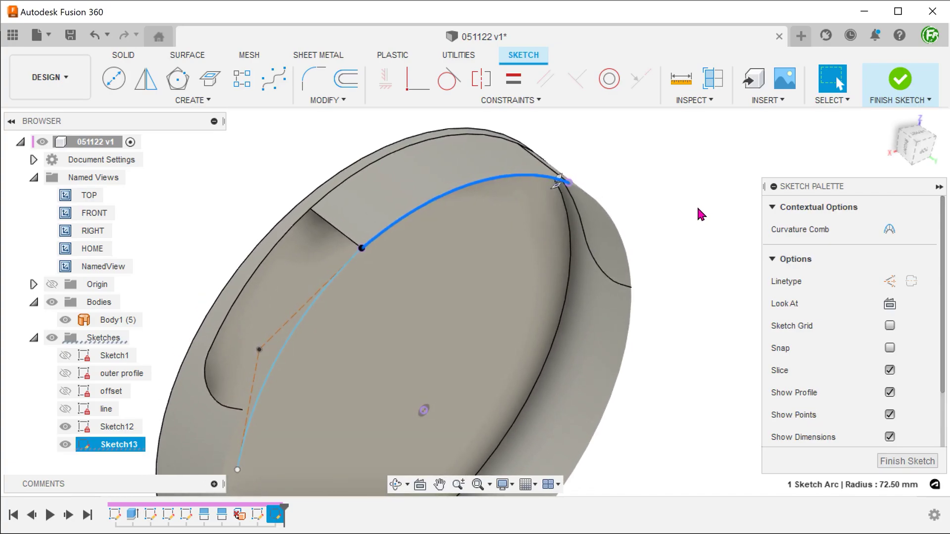
{"action": "left_click", "coordinate": [695, 207]}
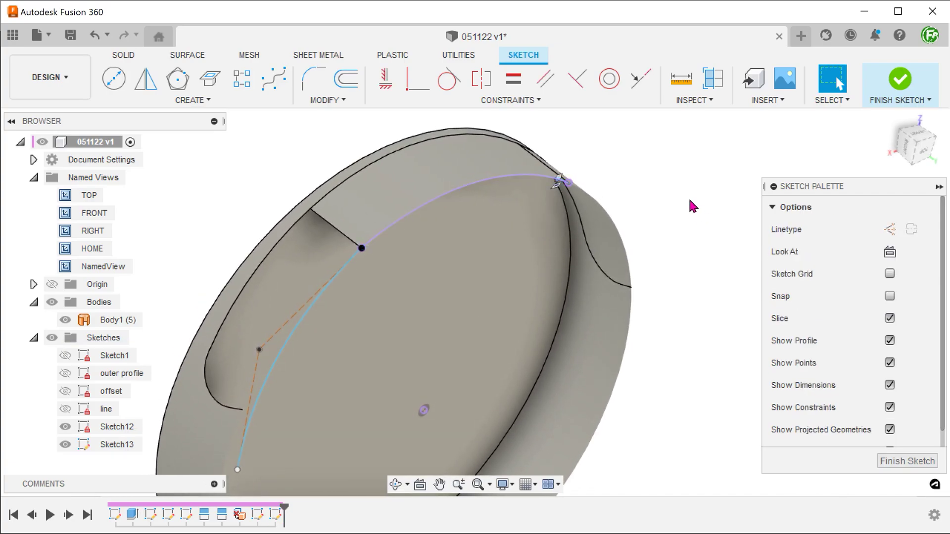
{"action": "left_click", "coordinate": [442, 84]}
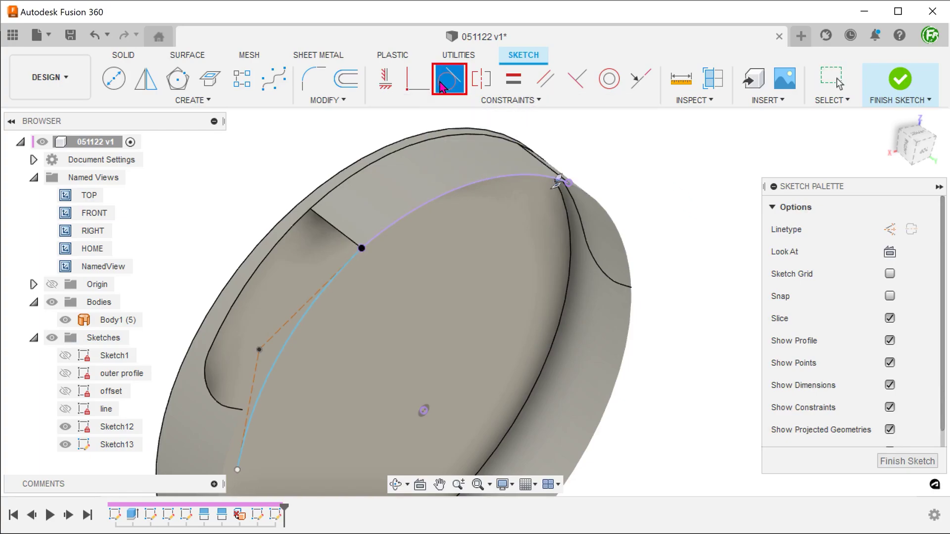
{"action": "left_click", "coordinate": [394, 231]}
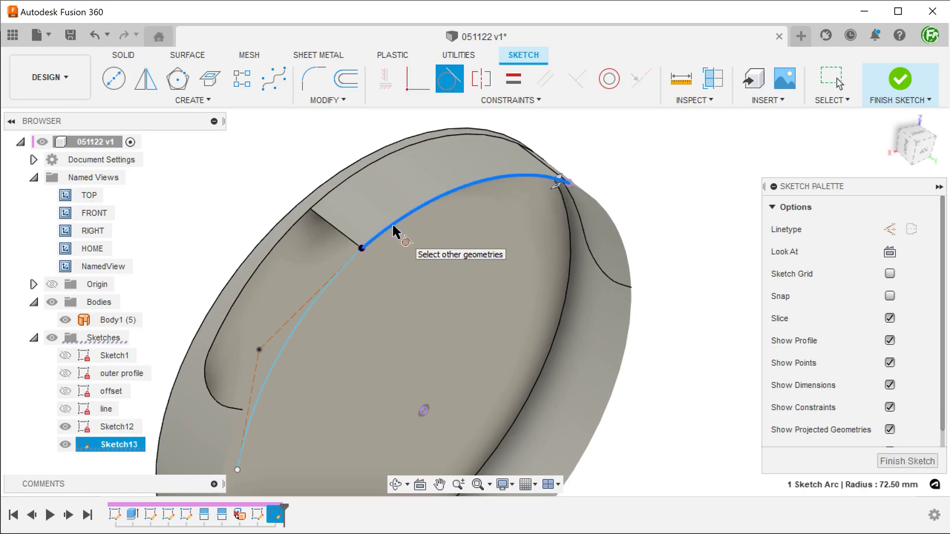
{"action": "left_click", "coordinate": [336, 286]}
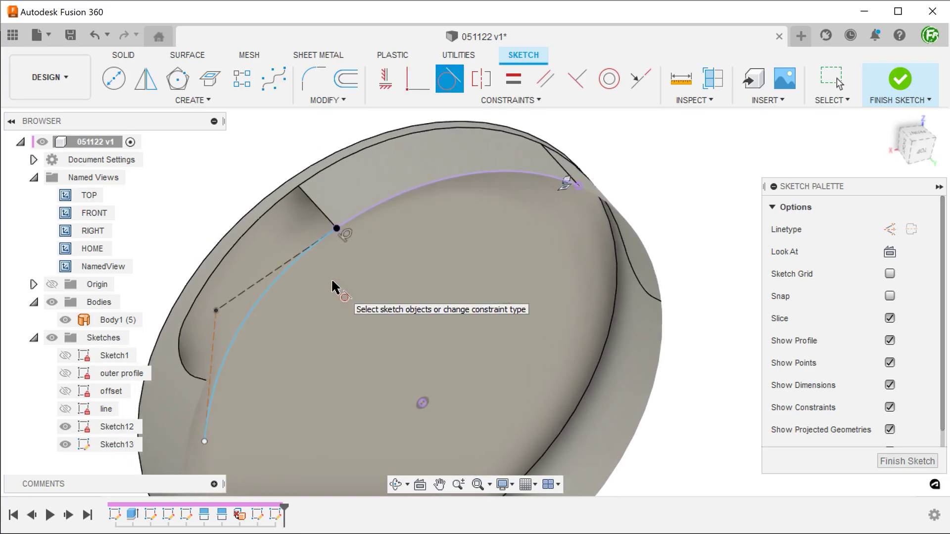
{"action": "key", "text": "Escape"}
{"action": "middle_click_drag", "start_coordinate": [332, 278], "coordinate": [346, 304], "text": "shift"}
{"action": "scroll", "coordinate": [345, 301], "scroll_direction": "up", "scroll_amount": 1}
{"action": "left_click", "coordinate": [381, 248]}
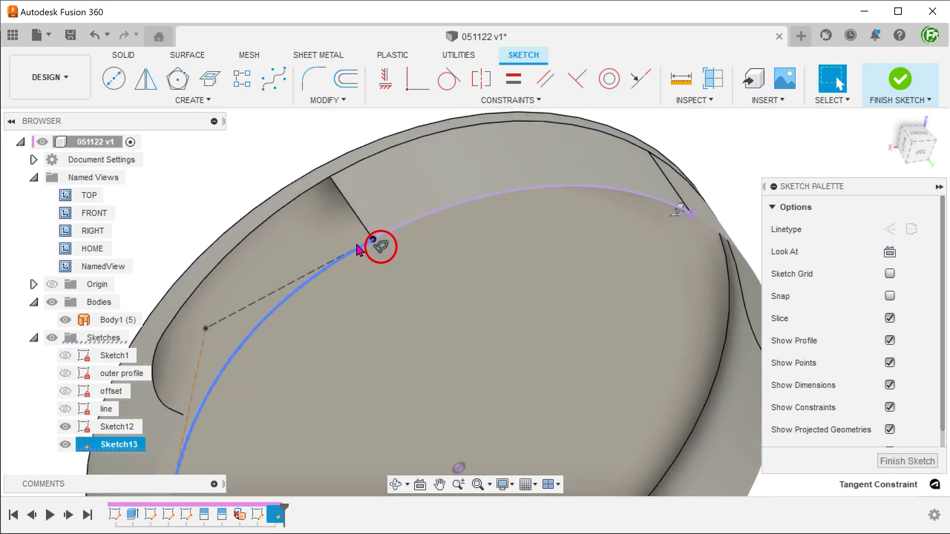
{"action": "middle_click_drag", "start_coordinate": [187, 171], "coordinate": [187, 168], "text": "shift"}
{"action": "left_click", "coordinate": [201, 172]}
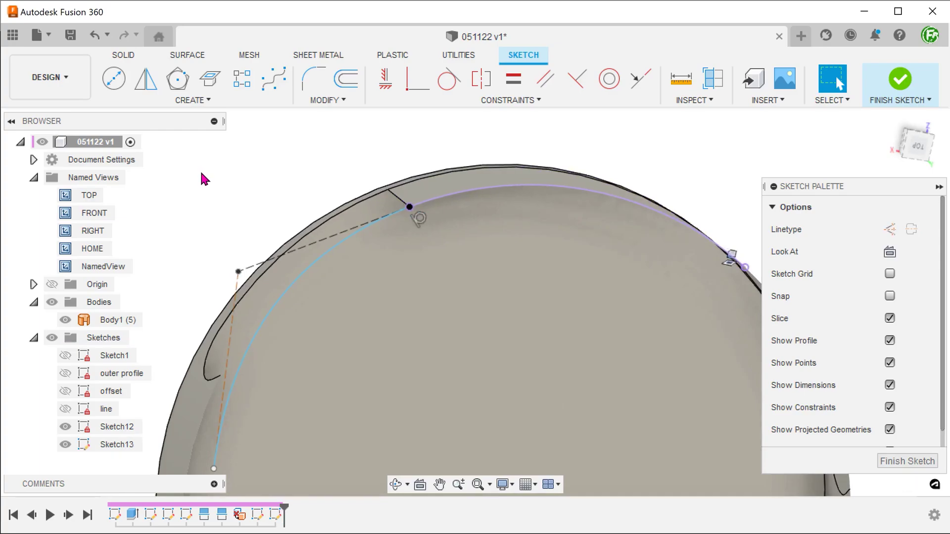
{"action": "left_click", "coordinate": [899, 80]}
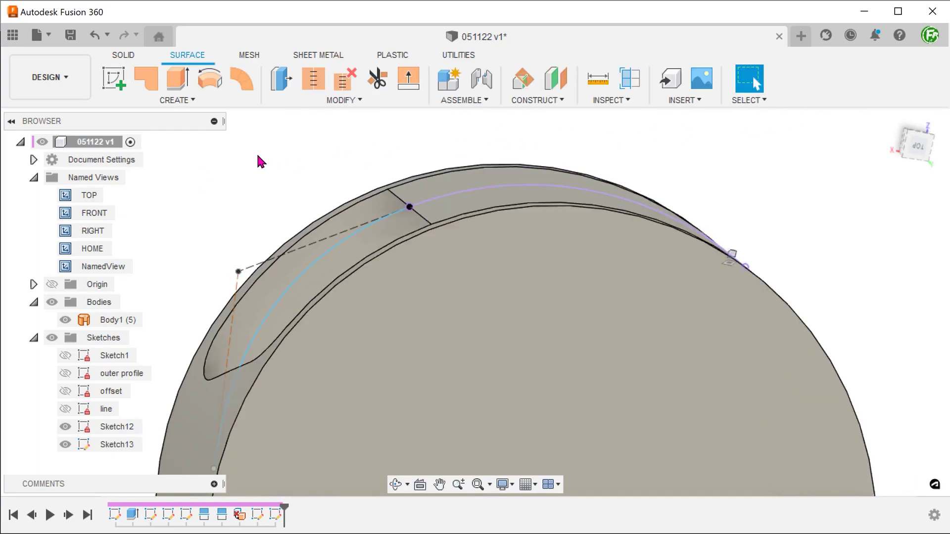
- Sweep the opening's straight split edge along the control point spline as a new surface body, with chain selection off and perpendicular orientation
{"action": "double_click", "coordinate": [104, 266]}
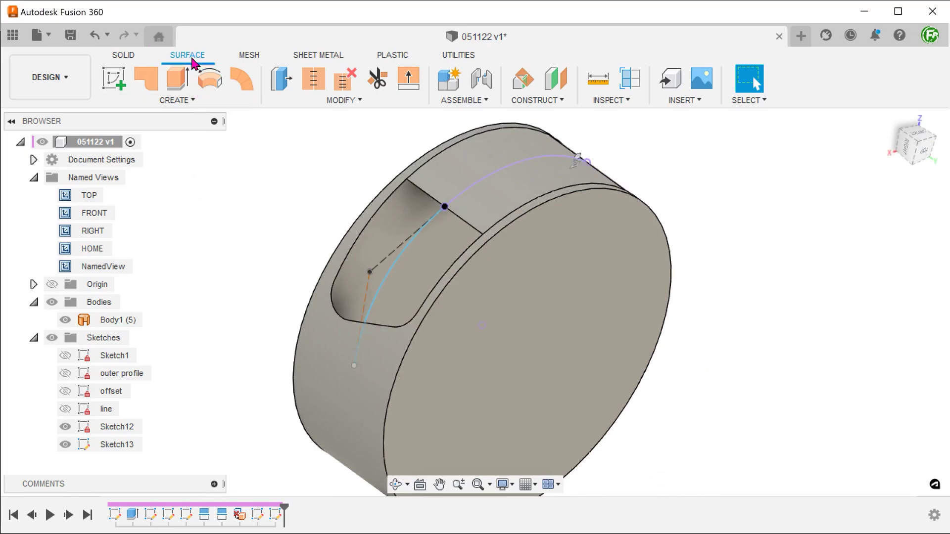
{"action": "left_click", "coordinate": [185, 101]}
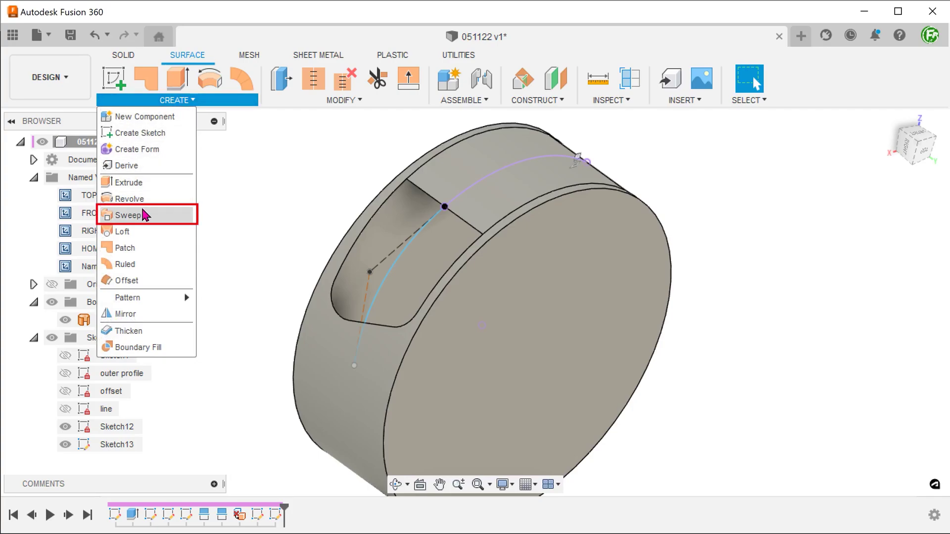
{"action": "left_click", "coordinate": [143, 216]}
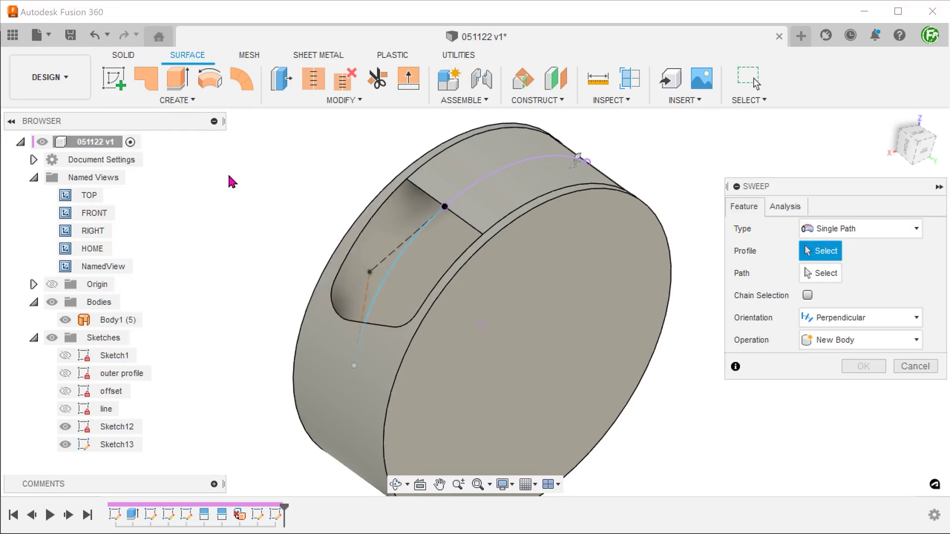
{"action": "scroll", "coordinate": [229, 175], "scroll_direction": "up", "scroll_amount": 3}
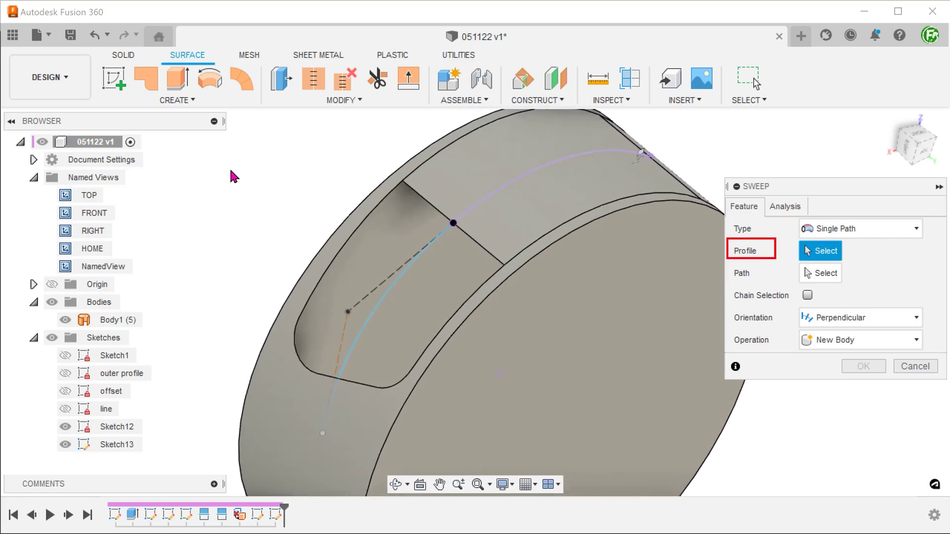
{"action": "left_click", "coordinate": [436, 213]}
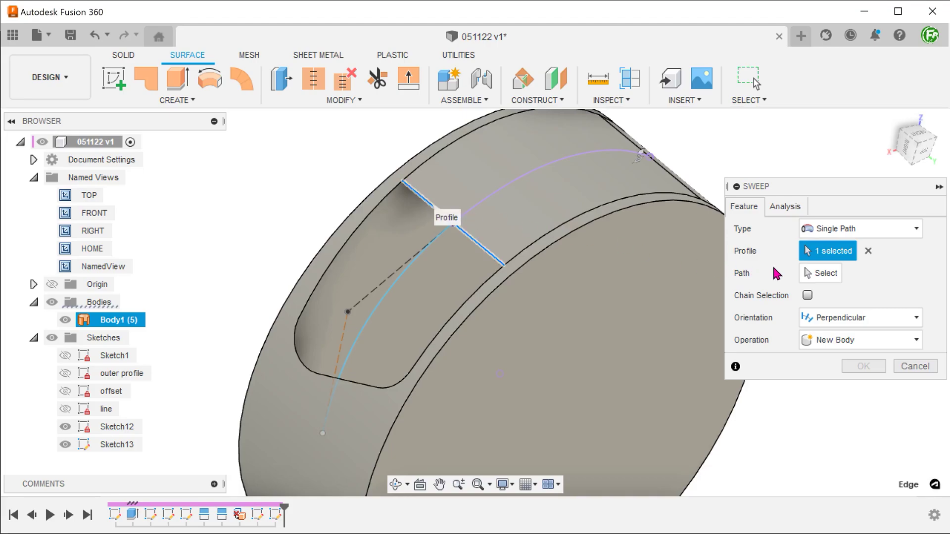
{"action": "left_click", "coordinate": [824, 275]}
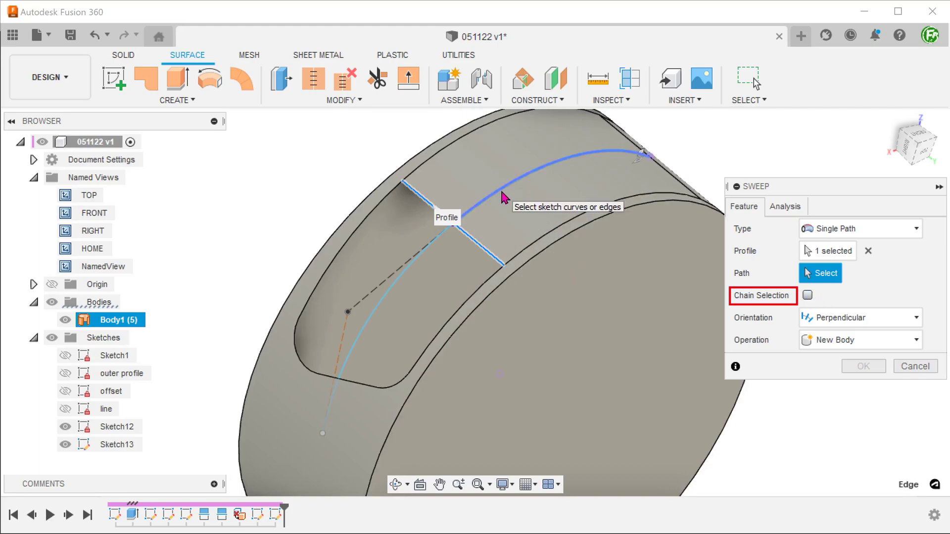
{"action": "left_click", "coordinate": [396, 294]}
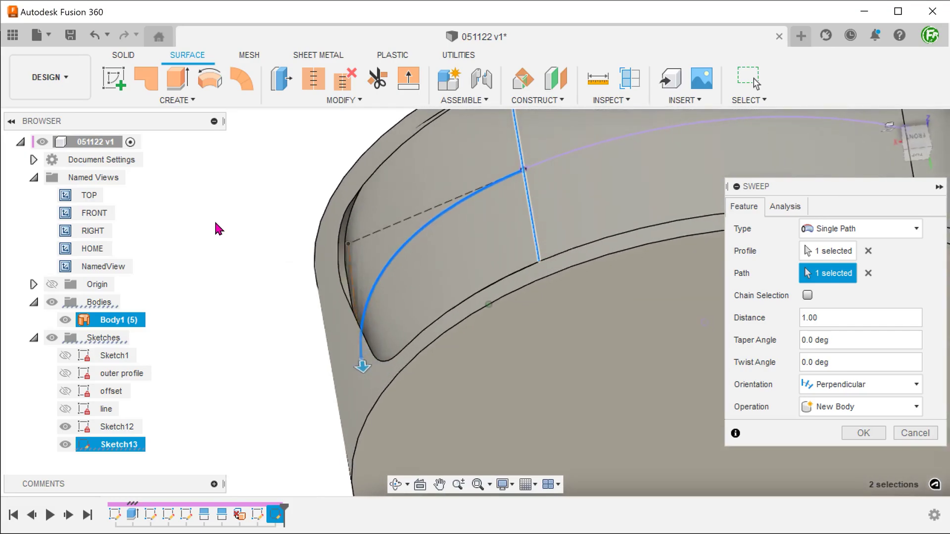
{"action": "left_click", "coordinate": [848, 436]}
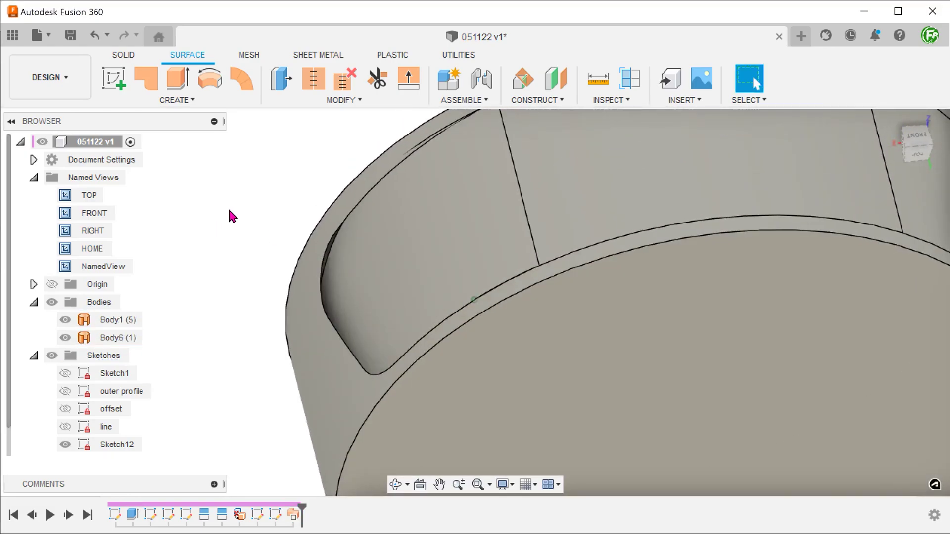
{"action": "left_click", "coordinate": [130, 338]}
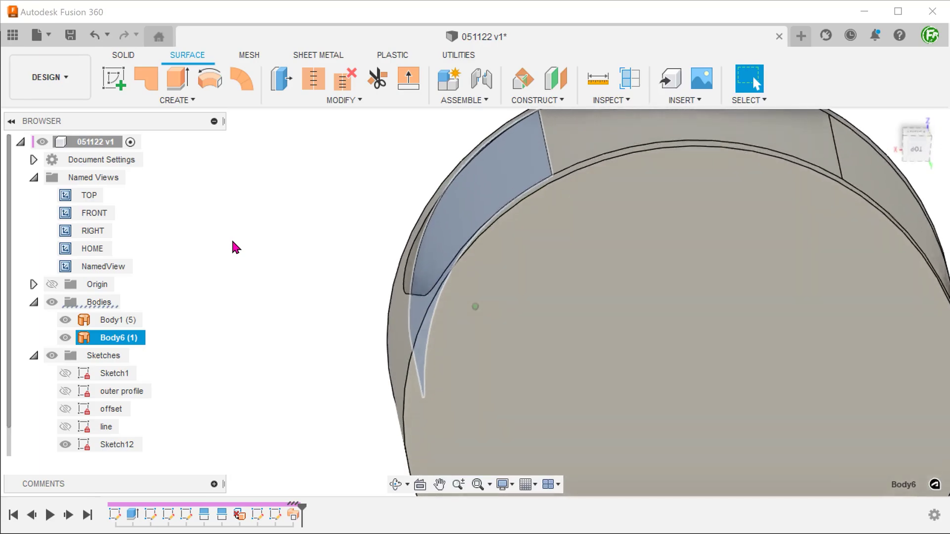
{"action": "left_click", "coordinate": [232, 242]}
- Show the offset sketch and check its inner profile chain against the swept surface
{"action": "left_click", "coordinate": [118, 266]}
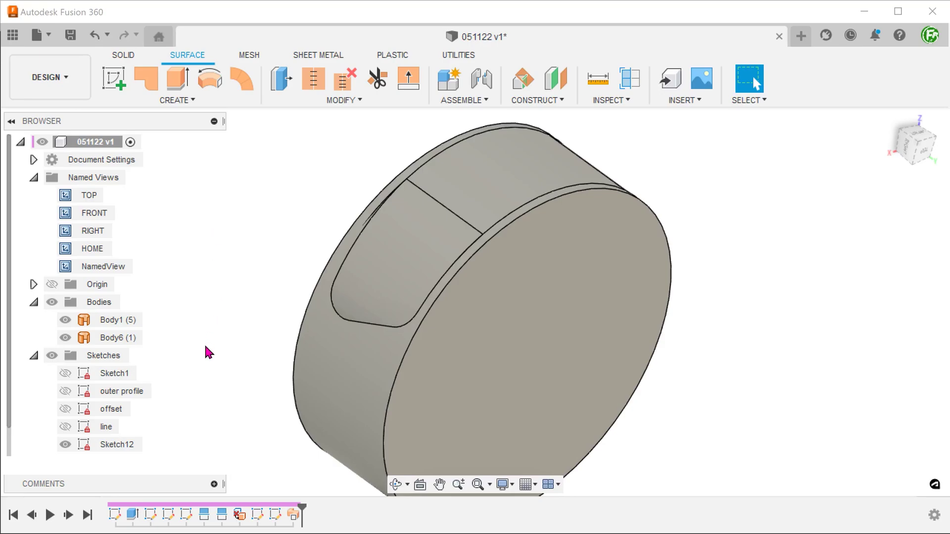
{"action": "left_click", "coordinate": [122, 409]}
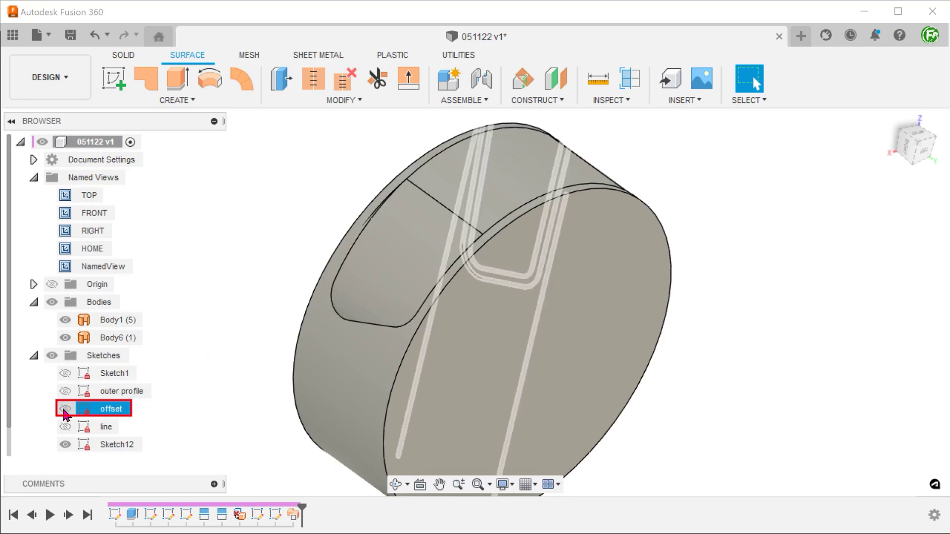
{"action": "left_click", "coordinate": [64, 409]}
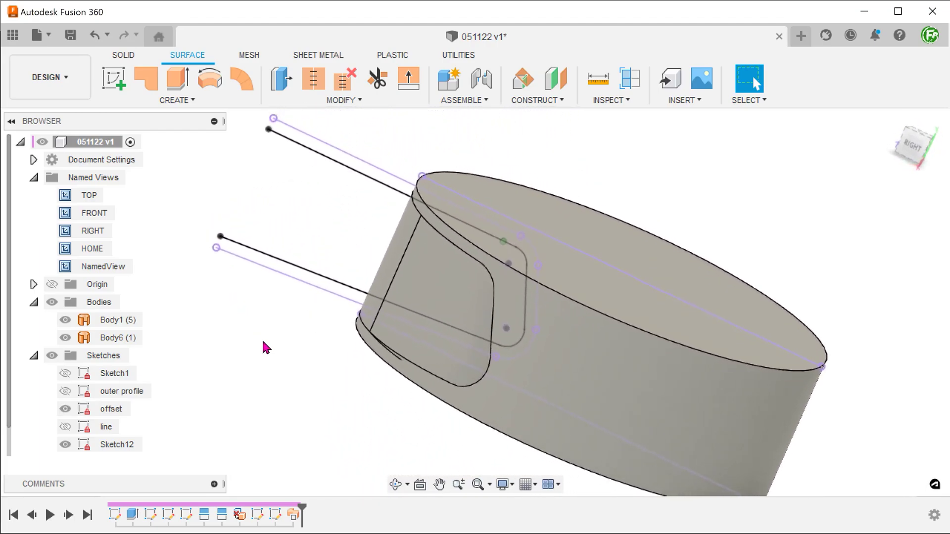
{"action": "double_click", "coordinate": [318, 293]}
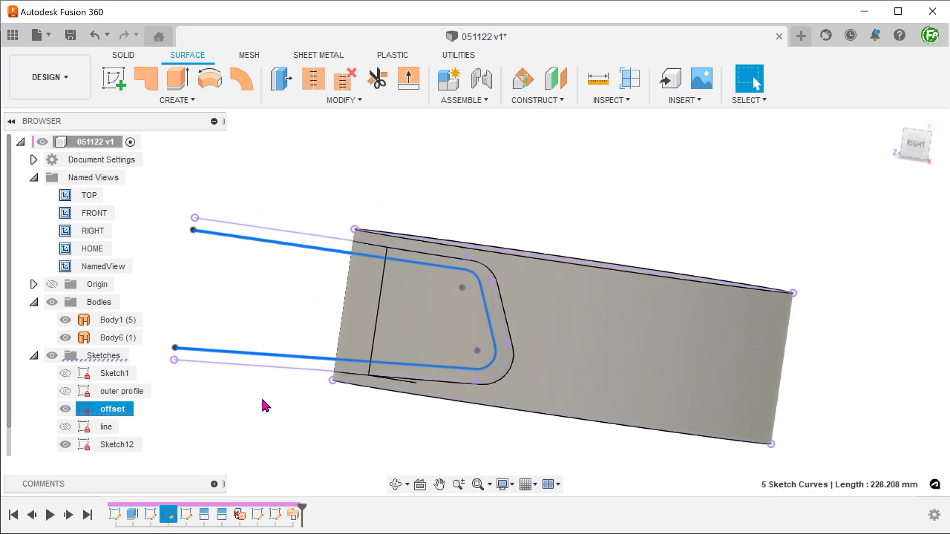
{"action": "key", "text": "Escape"}
- Trim the swept surface with the offset sketch's profile chain, removing the area outside the chain
{"action": "left_click", "coordinate": [319, 101]}
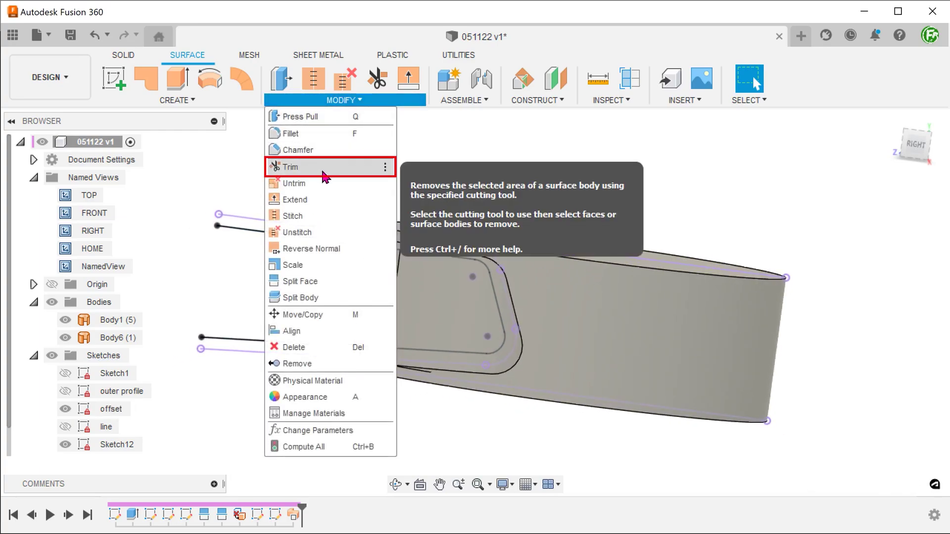
{"action": "left_click", "coordinate": [324, 176]}
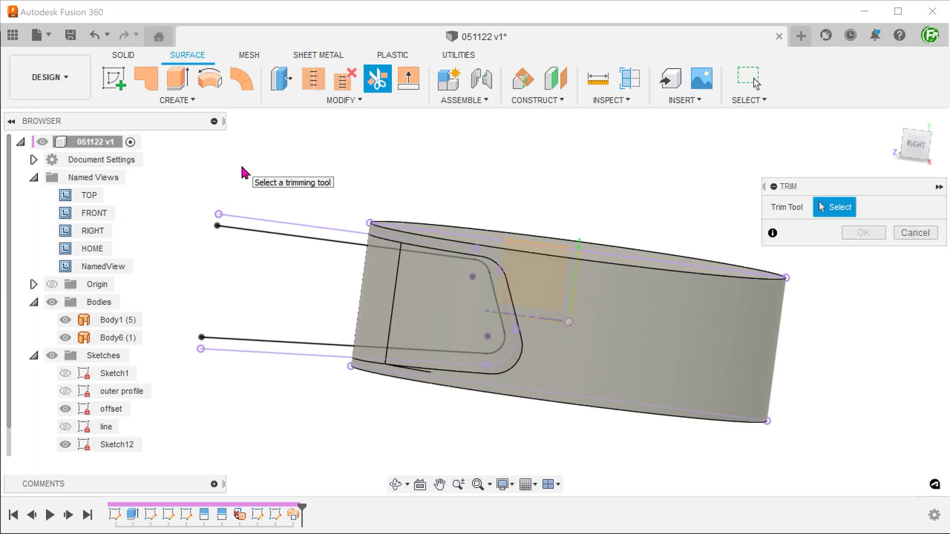
{"action": "left_click", "coordinate": [265, 233]}
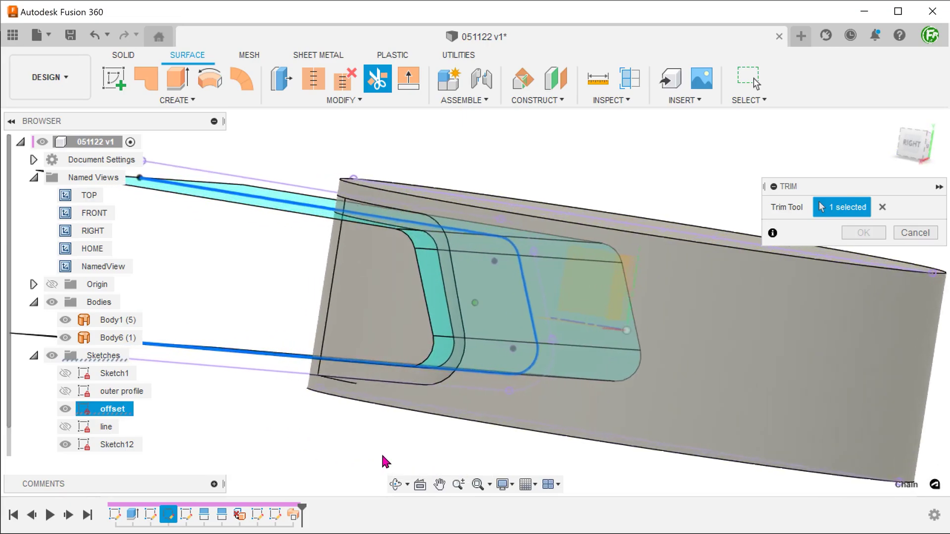
{"action": "scroll", "coordinate": [403, 411], "scroll_direction": "up", "scroll_amount": 3}
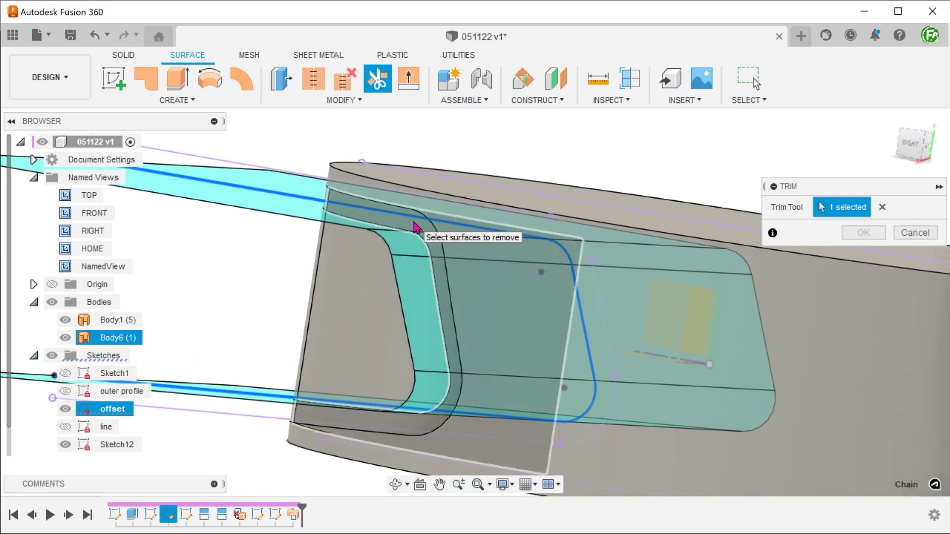
{"action": "left_click", "coordinate": [414, 223]}
{"action": "middle_click_drag", "start_coordinate": [245, 264], "coordinate": [191, 286], "text": "shift"}
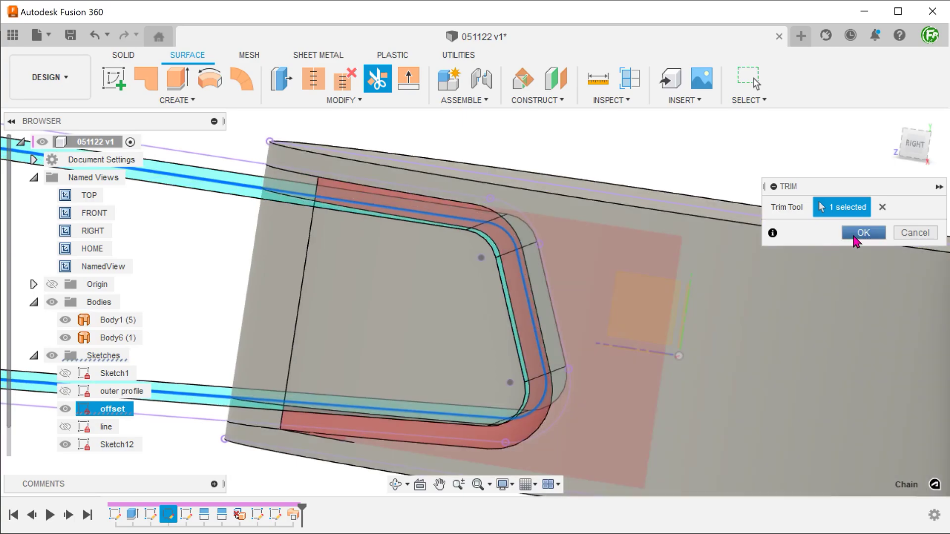
{"action": "left_click", "coordinate": [862, 234]}
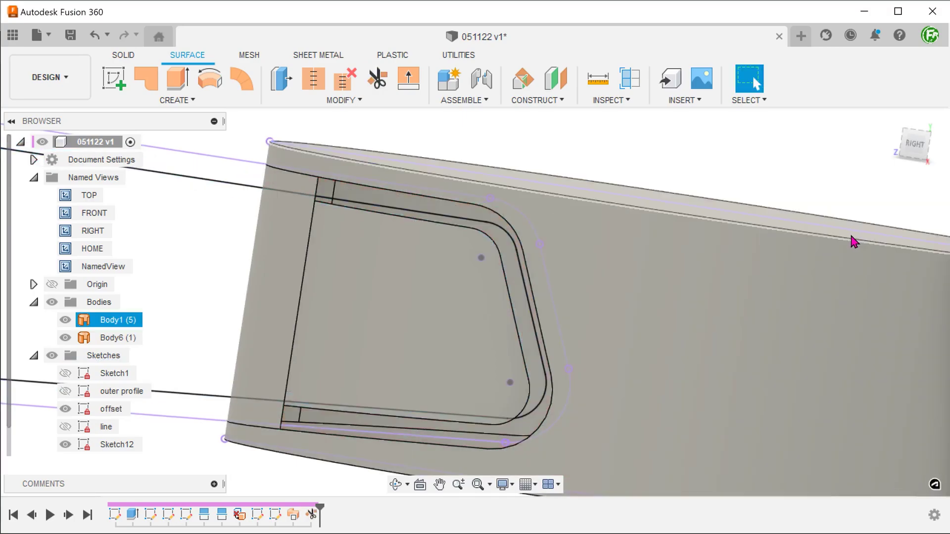
- Hide the offset sketch and inspect the trimmed surface and the gap around it
{"action": "left_click", "coordinate": [65, 409]}
{"action": "left_click", "coordinate": [421, 322]}
{"action": "left_click", "coordinate": [206, 276]}
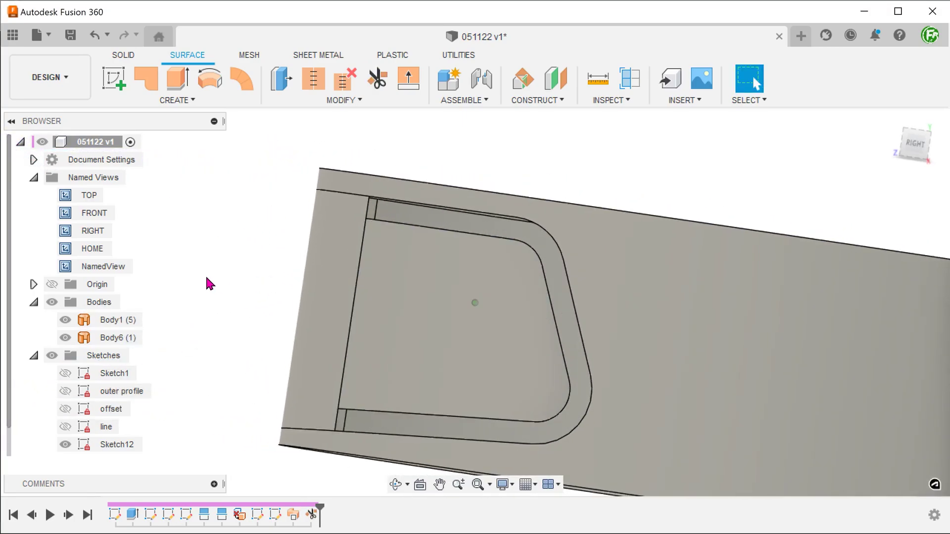
{"action": "left_click", "coordinate": [454, 346]}
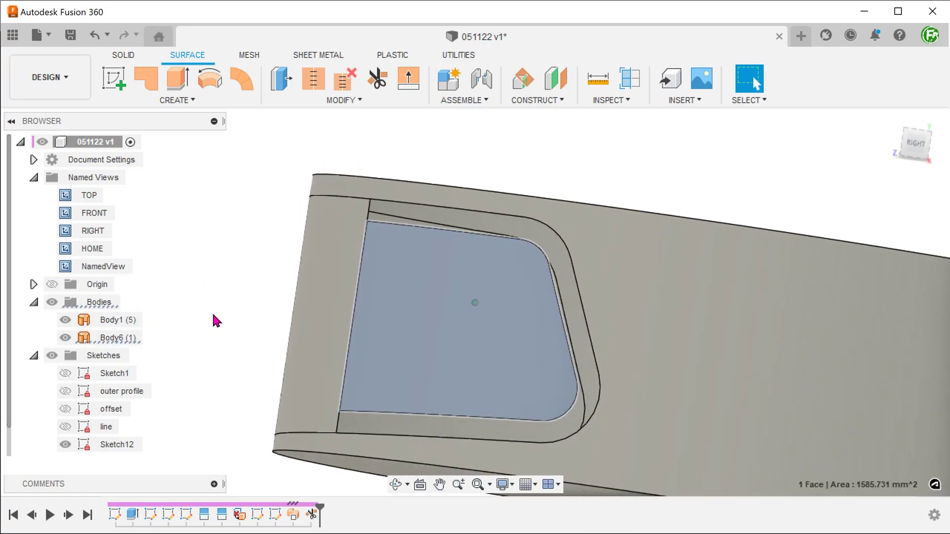
{"action": "left_click", "coordinate": [213, 315]}
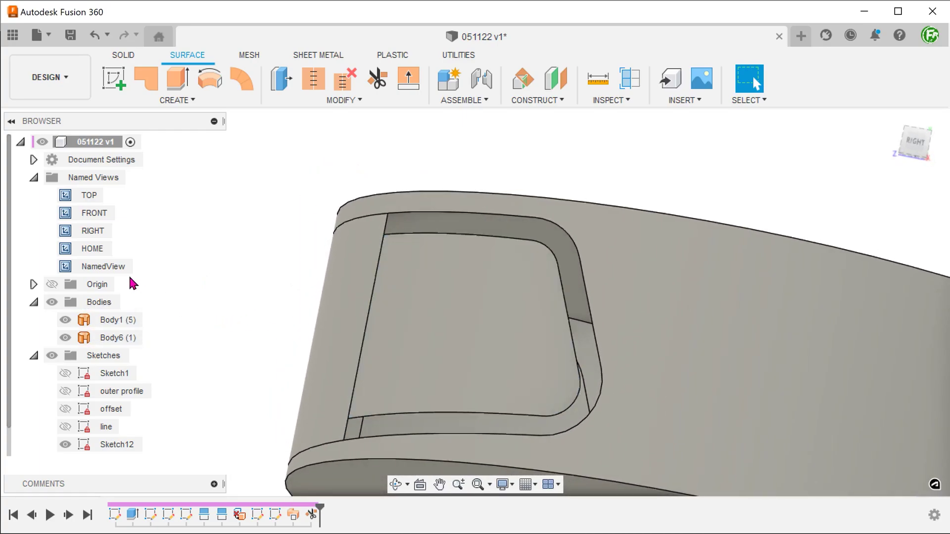
{"action": "left_click", "coordinate": [888, 120]}
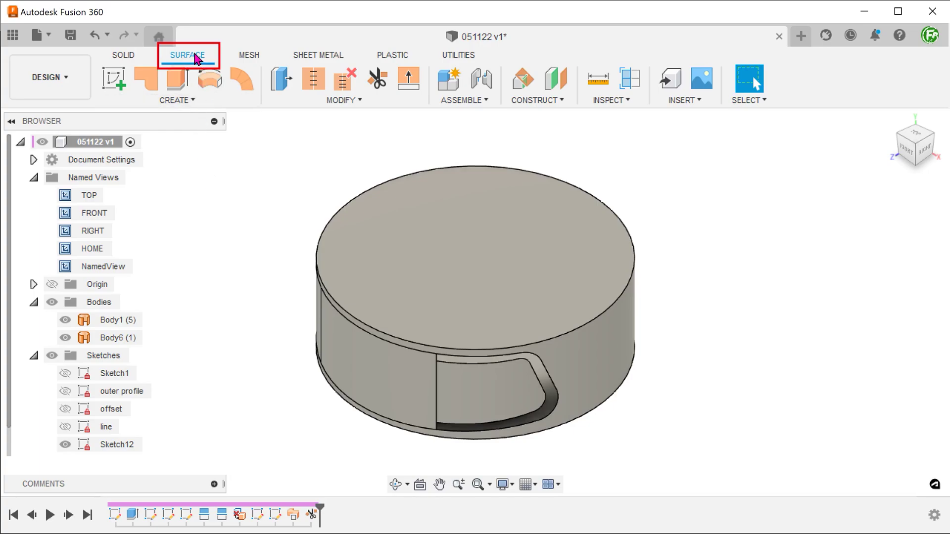
- Start a surface loft with chain selection off, using the opening's outer edges on the cylinder side as the first profile
{"action": "left_click", "coordinate": [185, 101]}
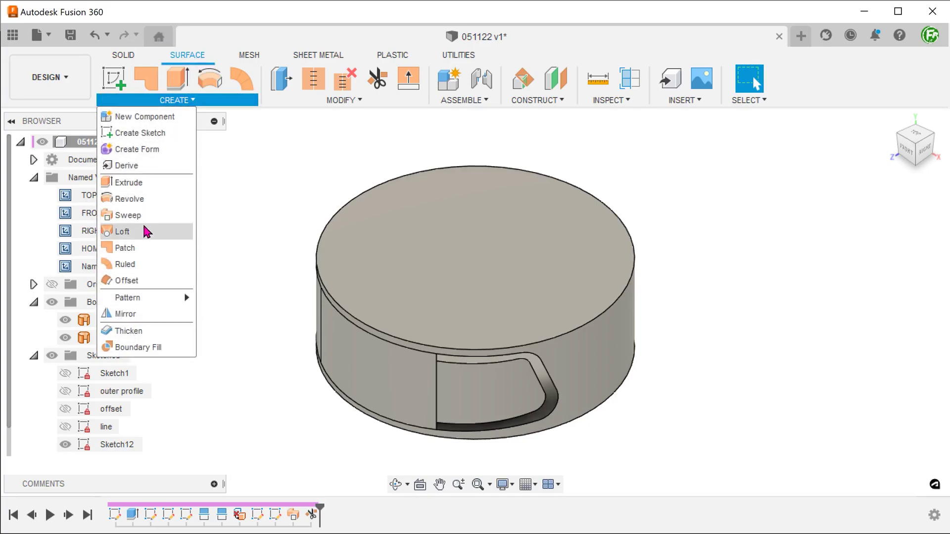
{"action": "left_click", "coordinate": [129, 232]}
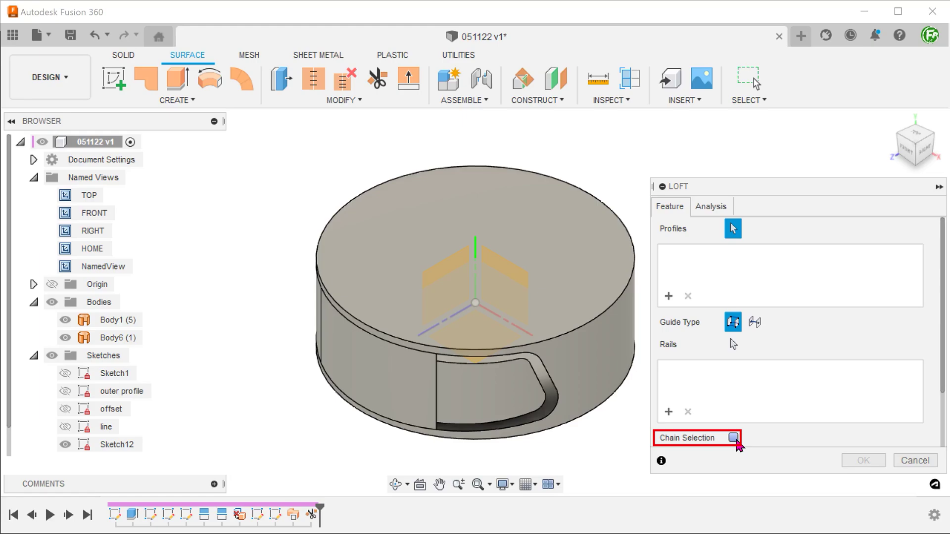
{"action": "scroll", "coordinate": [600, 444], "scroll_direction": "up", "scroll_amount": 4}
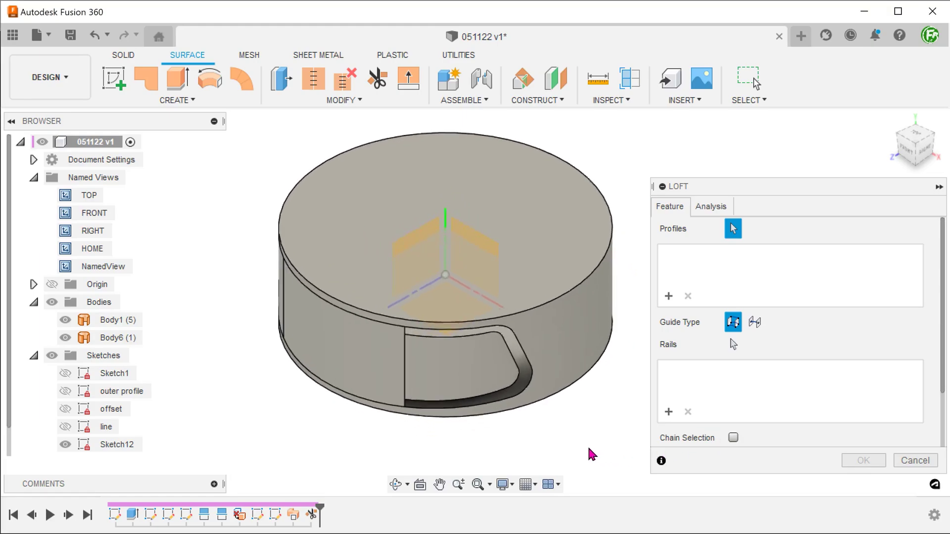
{"action": "scroll", "coordinate": [587, 448], "scroll_direction": "up", "scroll_amount": 3}
{"action": "middle_click_drag", "start_coordinate": [584, 448], "coordinate": [565, 452], "text": "shift"}
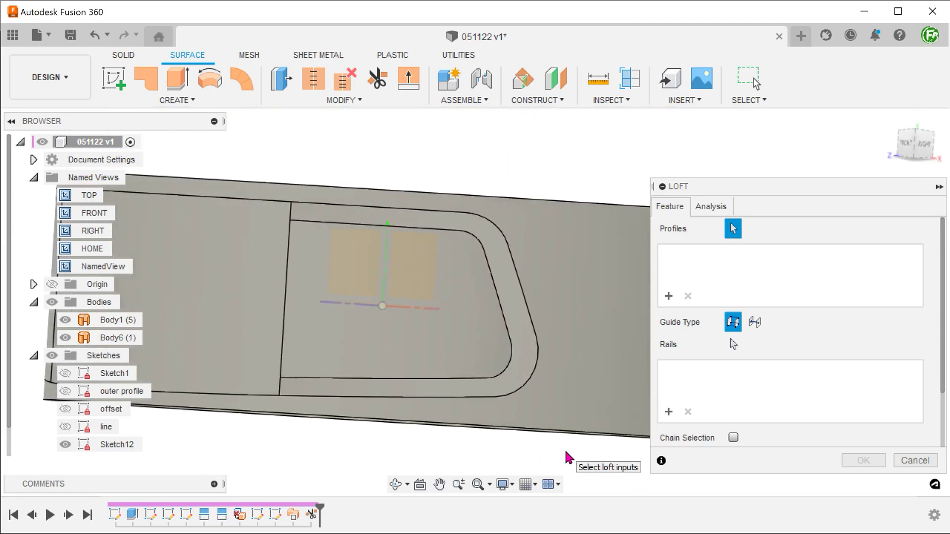
{"action": "left_click", "coordinate": [444, 213]}
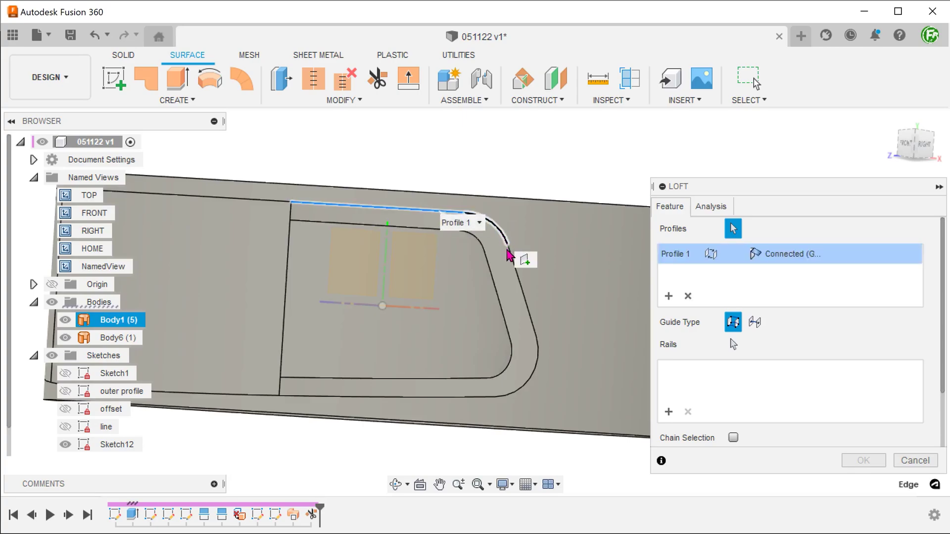
{"action": "left_click", "coordinate": [533, 381]}
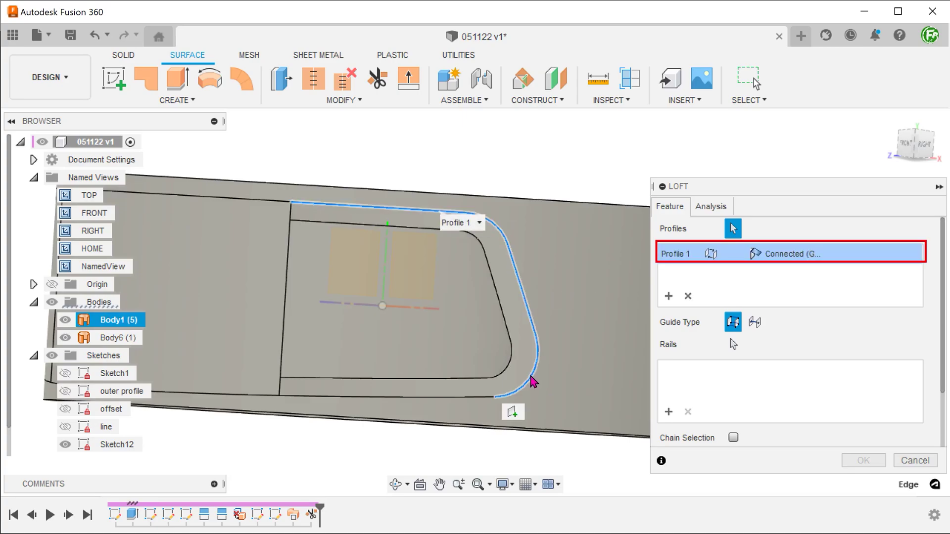
{"action": "left_click", "coordinate": [470, 395]}
{"action": "middle_click_drag", "start_coordinate": [384, 438], "coordinate": [364, 470], "text": "shift"}
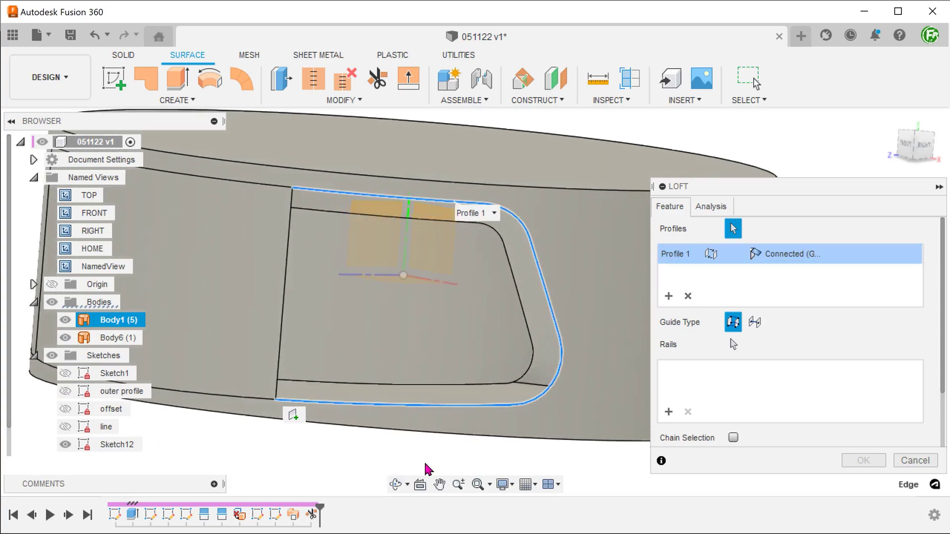
- Add the trimmed surface's outer edges as the second profile and complete the loft bridging the gap
{"action": "left_click", "coordinate": [669, 296]}
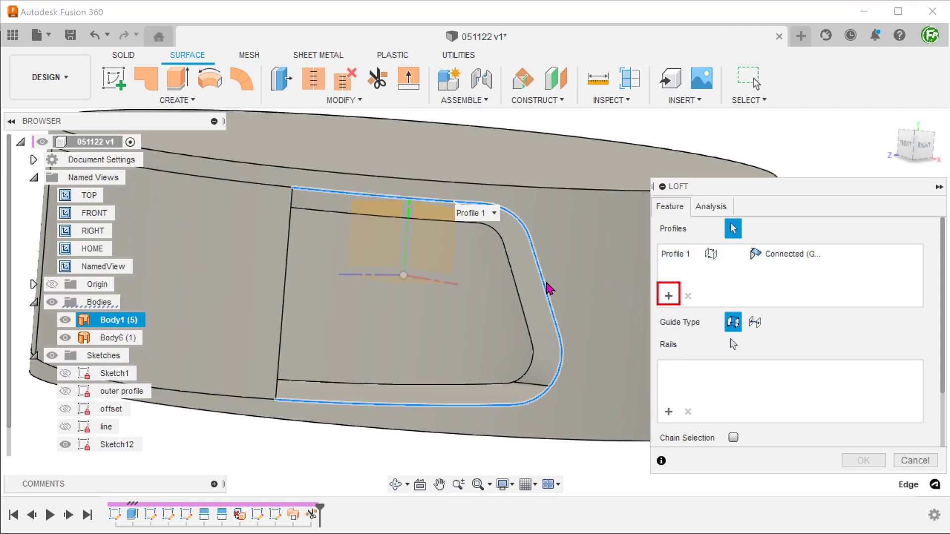
{"action": "left_click", "coordinate": [378, 217]}
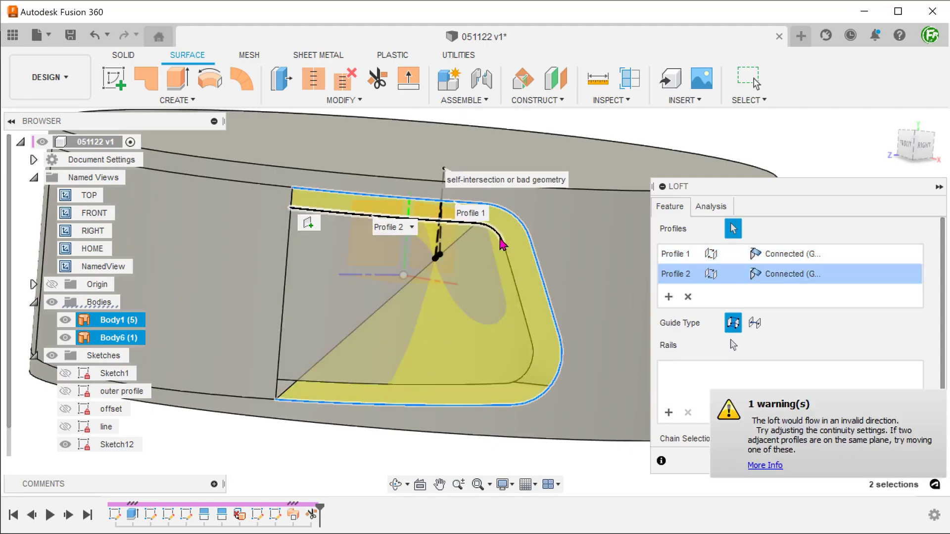
{"action": "left_click", "coordinate": [527, 370]}
{"action": "left_click", "coordinate": [448, 385]}
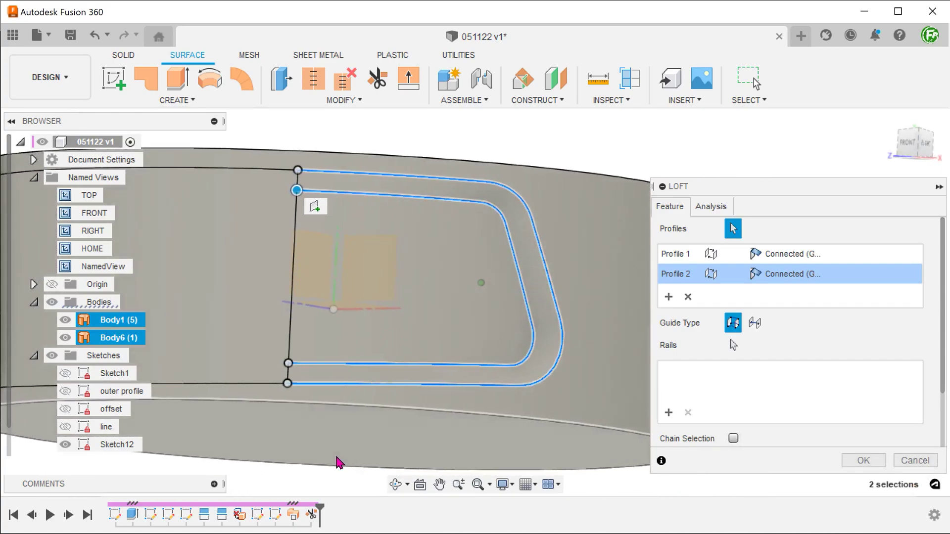
{"action": "middle_click_drag", "start_coordinate": [339, 463], "coordinate": [339, 463], "text": "shift"}
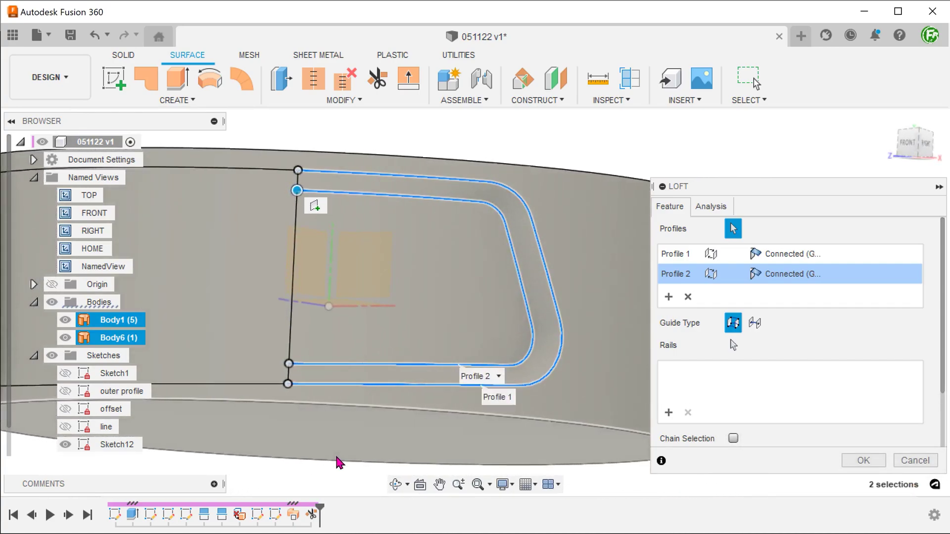
{"action": "left_click", "coordinate": [855, 462]}
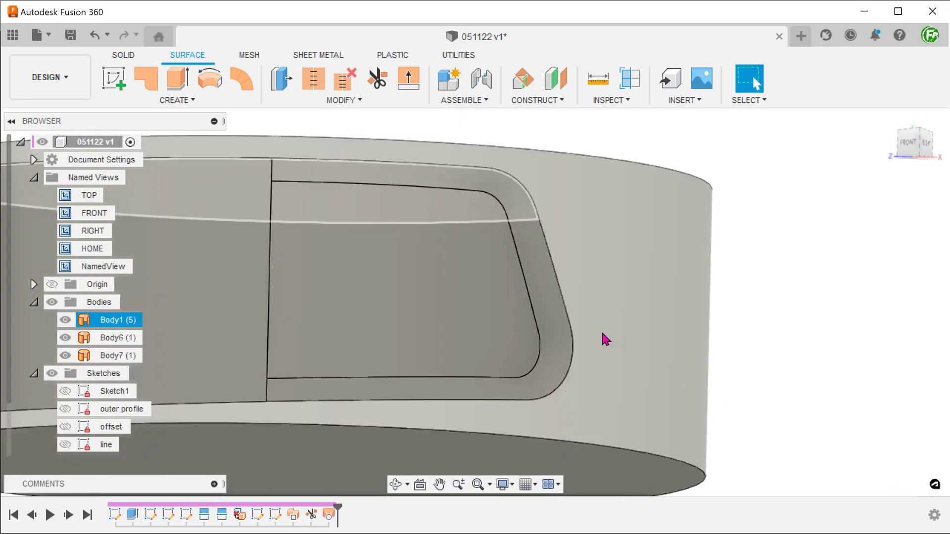
{"action": "left_click", "coordinate": [558, 317]}
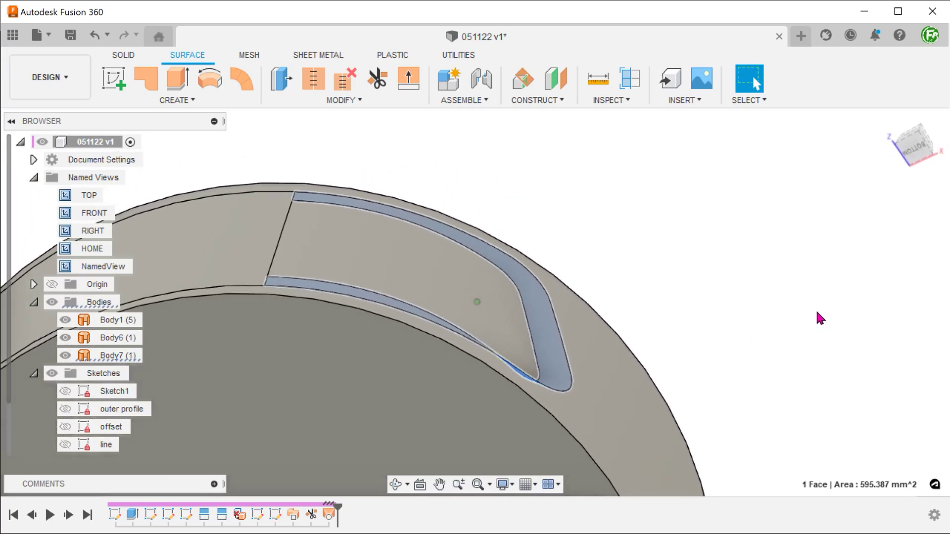
{"action": "left_click", "coordinate": [810, 304]}
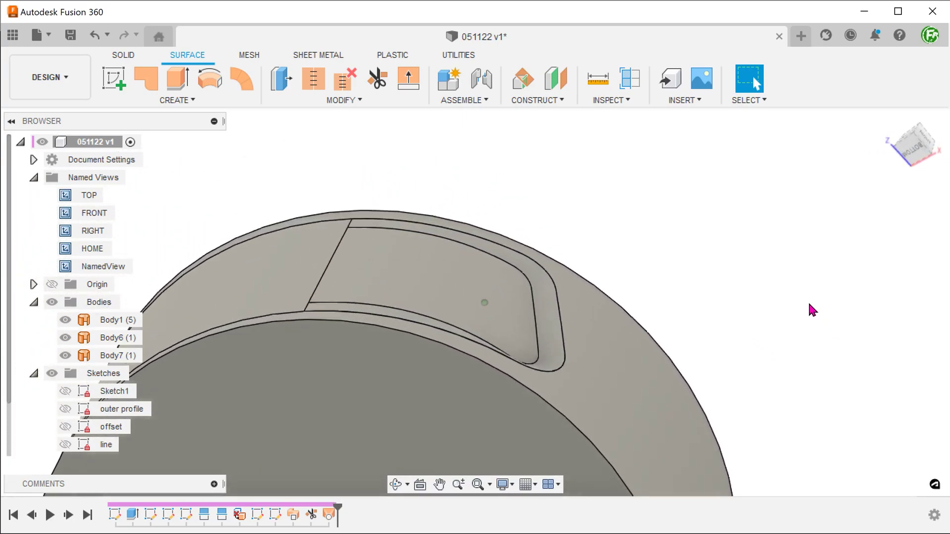
- Stitch the cylinder, the trimmed surface and the loft together as a new body with 0.10 mm tolerance
{"action": "left_click", "coordinate": [890, 121]}
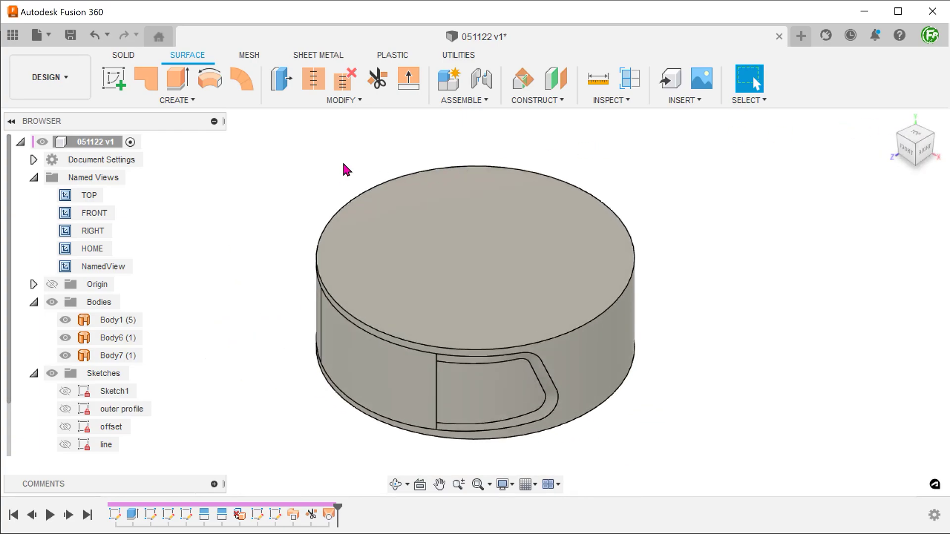
{"action": "left_click", "coordinate": [342, 100]}
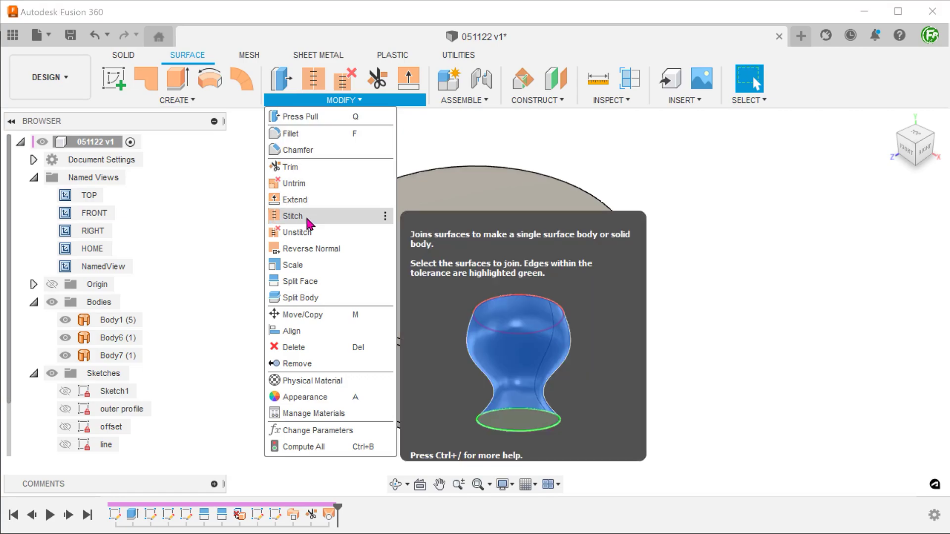
{"action": "left_click", "coordinate": [307, 220]}
{"action": "left_click_drag", "start_coordinate": [273, 134], "coordinate": [664, 461]}
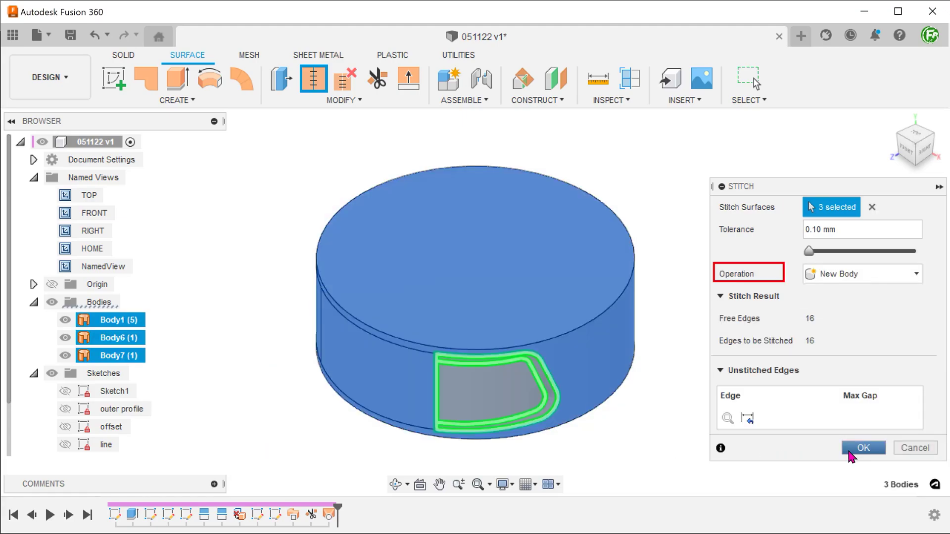